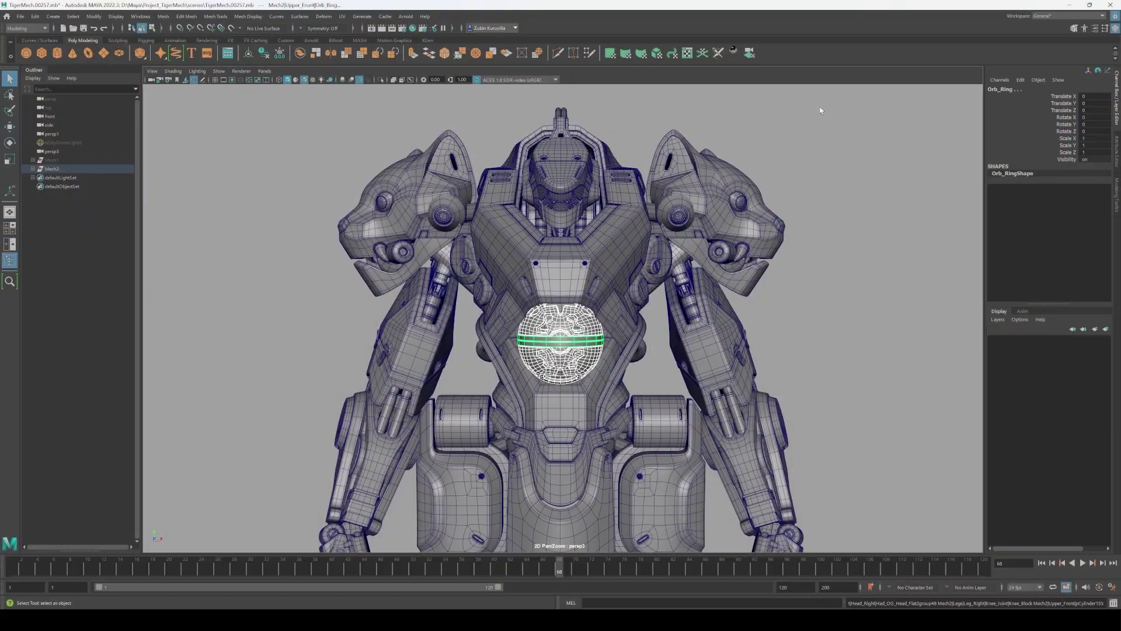
Hide all parts of the mech except the orb in the torso.
left_click_drag(820, 107, 204, 575)
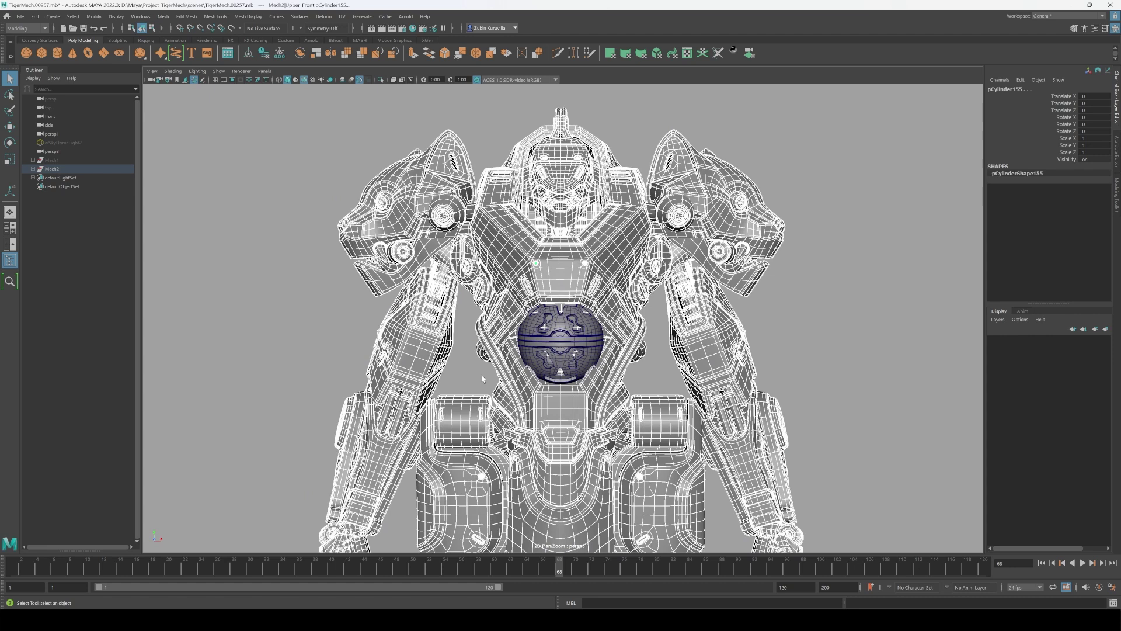
key("ctrl+h")
scroll(650, 287, "up", 5)
Duplicate the orb and place the copy beside the original, about 3.8 units along X.
left_click_drag(685, 229, 377, 543)
key("w")
left_click_drag(641, 360, 843, 360, "shift")
middle_click_drag(815, 303, 737, 269, "alt")
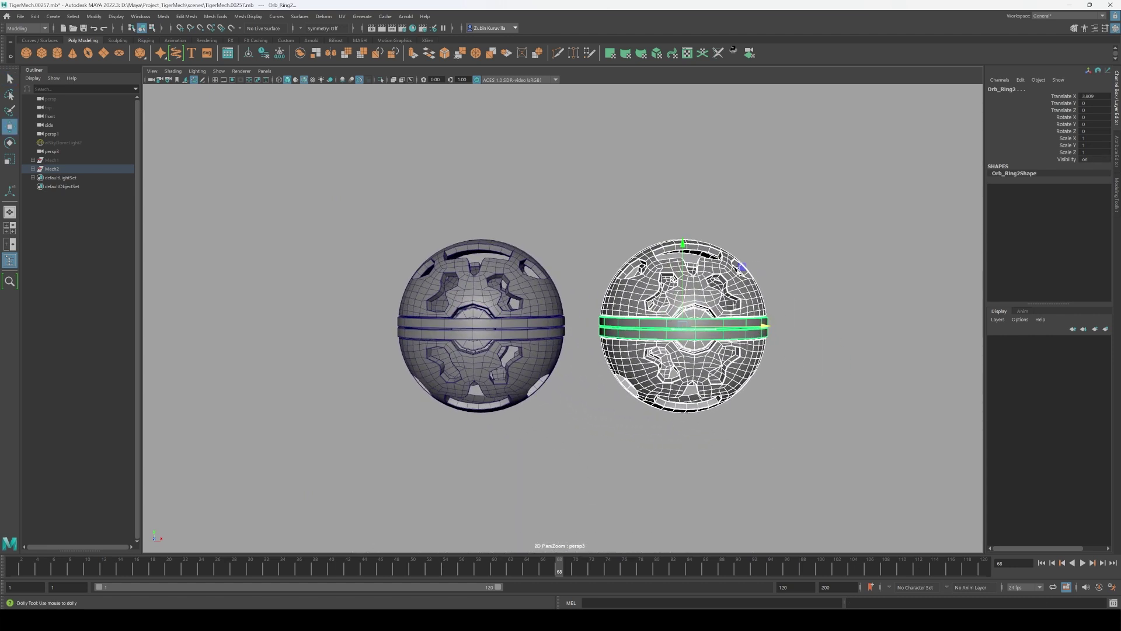
right_click_drag(737, 270, 850, 358, "alt")
middle_click_drag(850, 358, 806, 350, "alt")
Turn off the wireframe overlay and apply Smooth to the duplicated orb, then clear the selection.
key("alt+5")
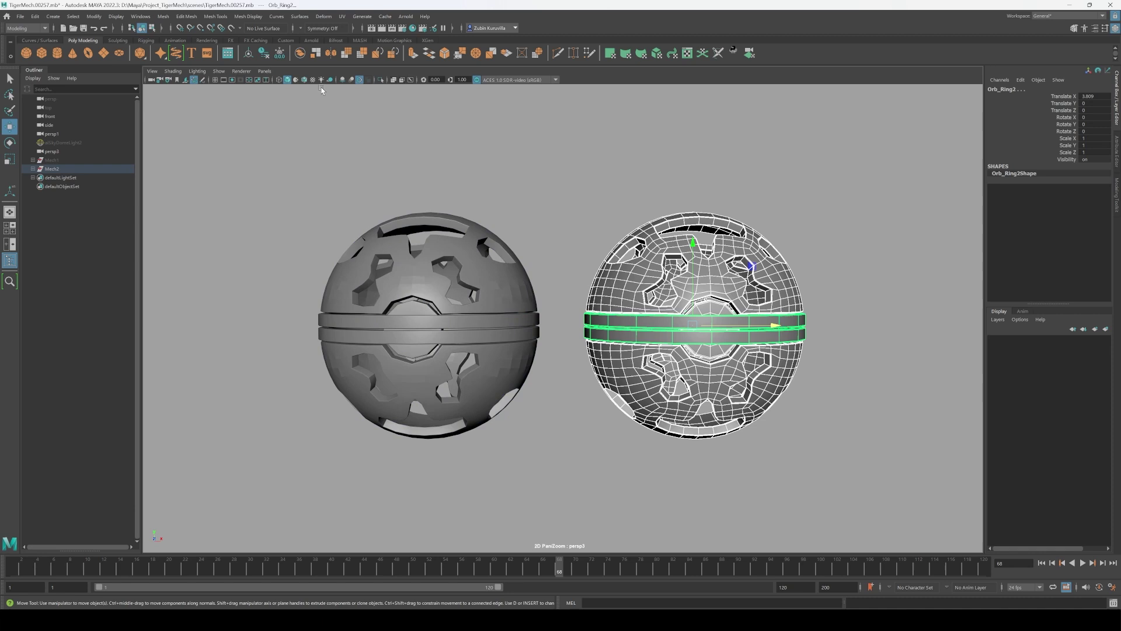
left_click(163, 17)
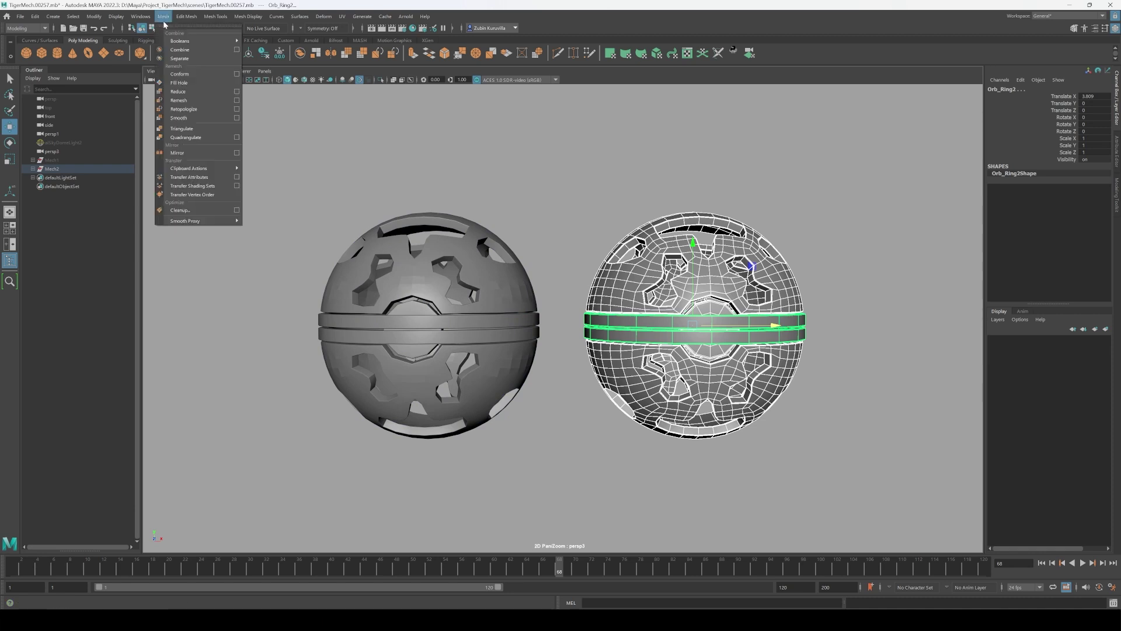
left_click(200, 119)
left_click(825, 159)
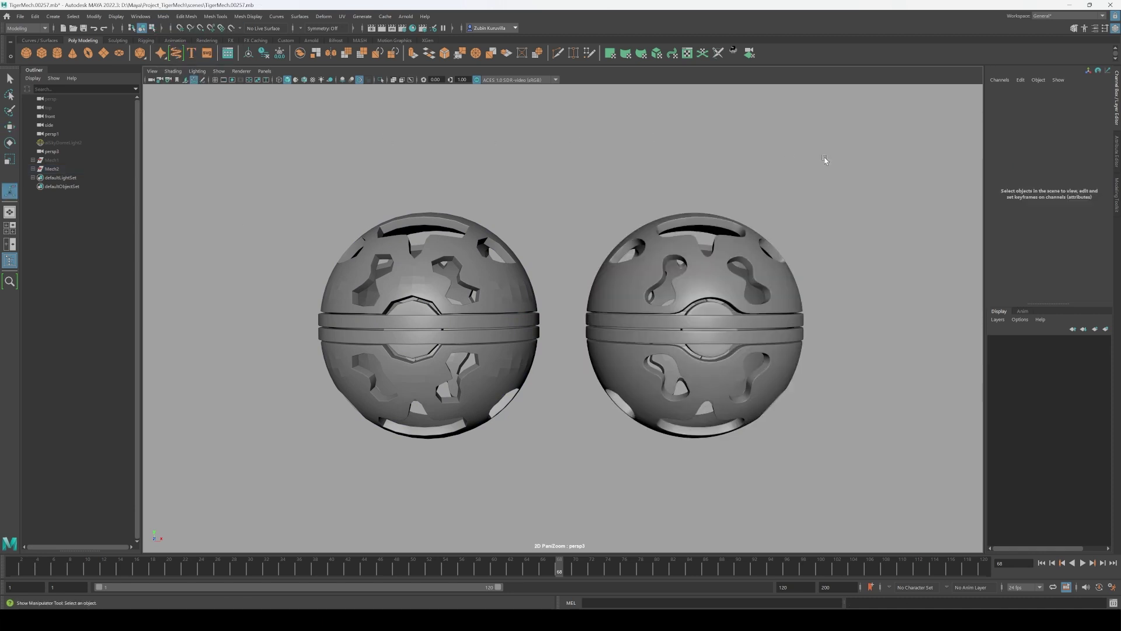
Compare the mesh density of the original and smoothed orbs by toggling the wireframe overlay on and off.
right_click_drag(825, 159, 838, 240, "alt")
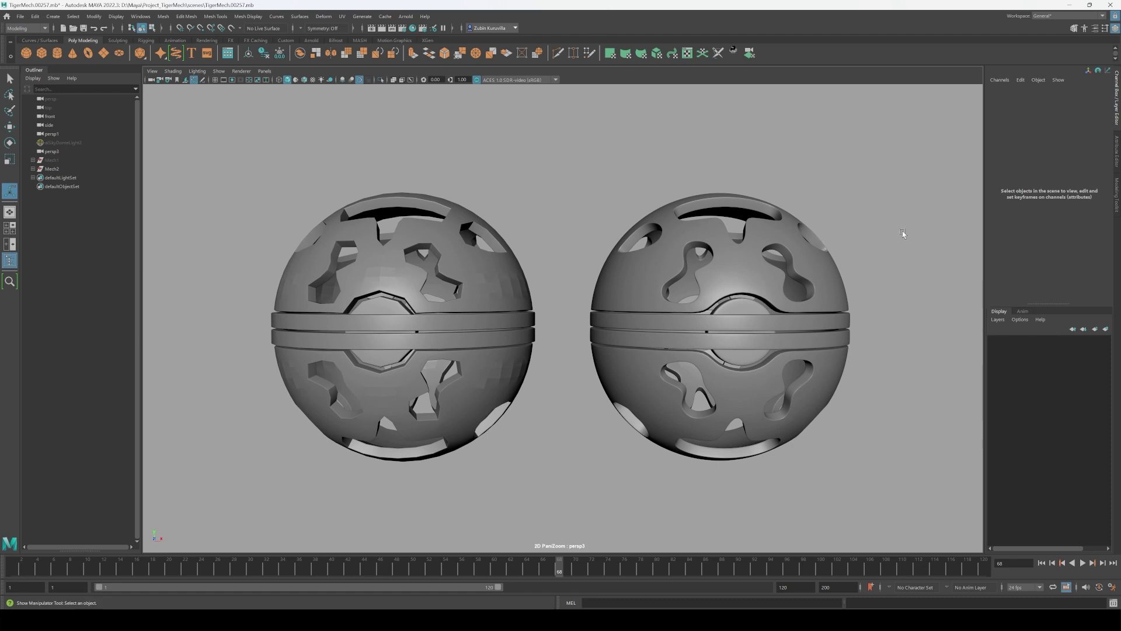
key("alt+5")
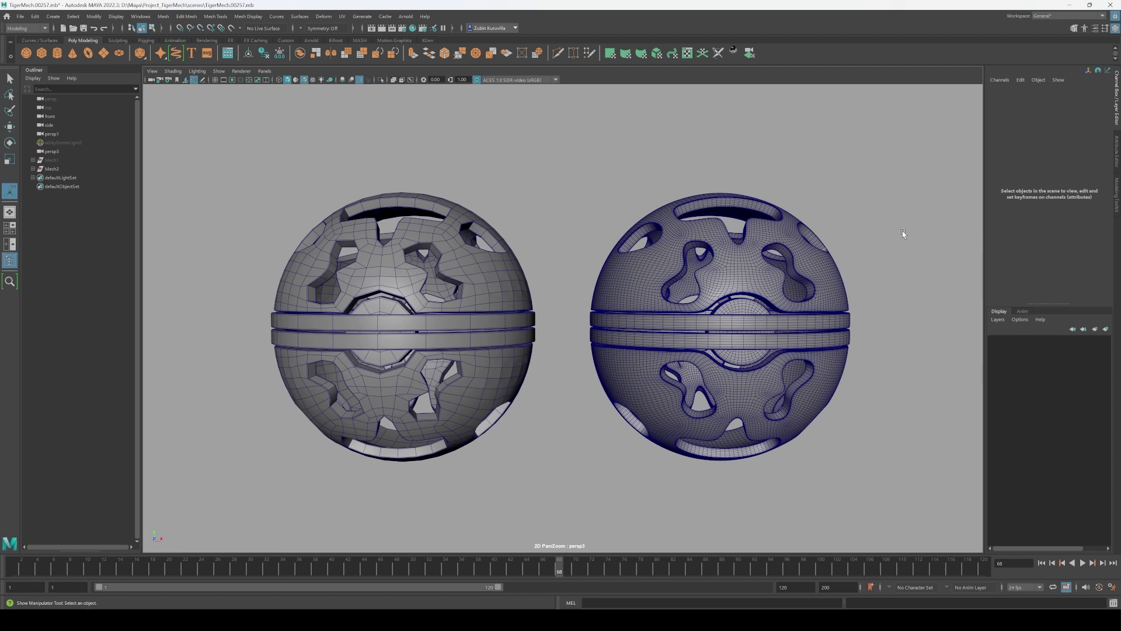
key("alt+5")
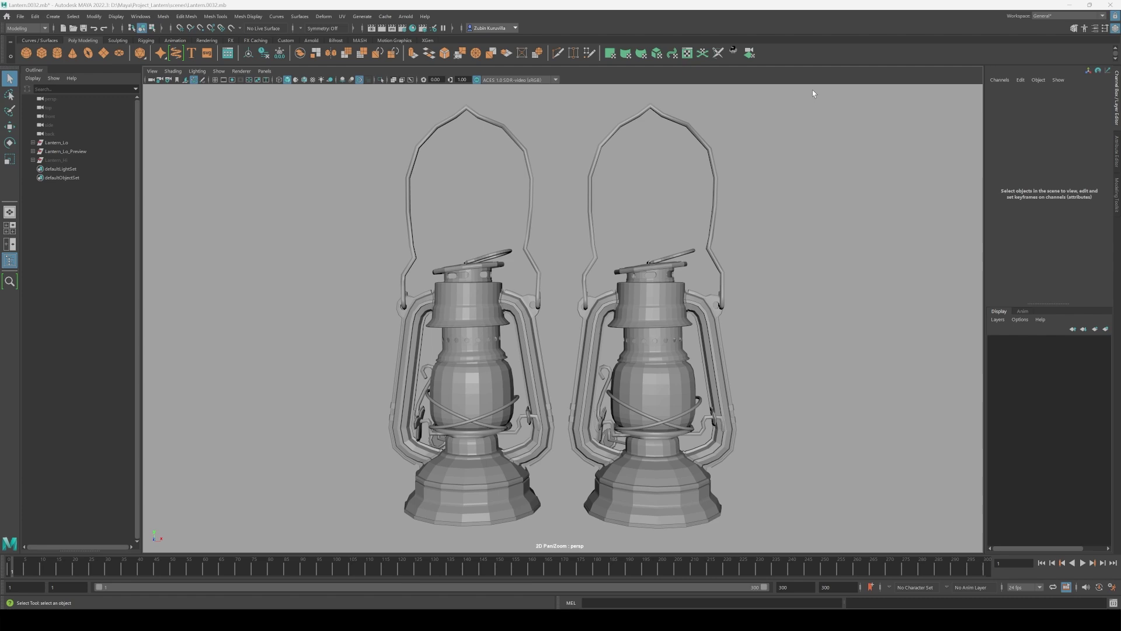
Turn on smooth mesh preview for all parts of Lantern_Lo_Preview and clear the selection.
left_click_drag(815, 92, 562, 541)
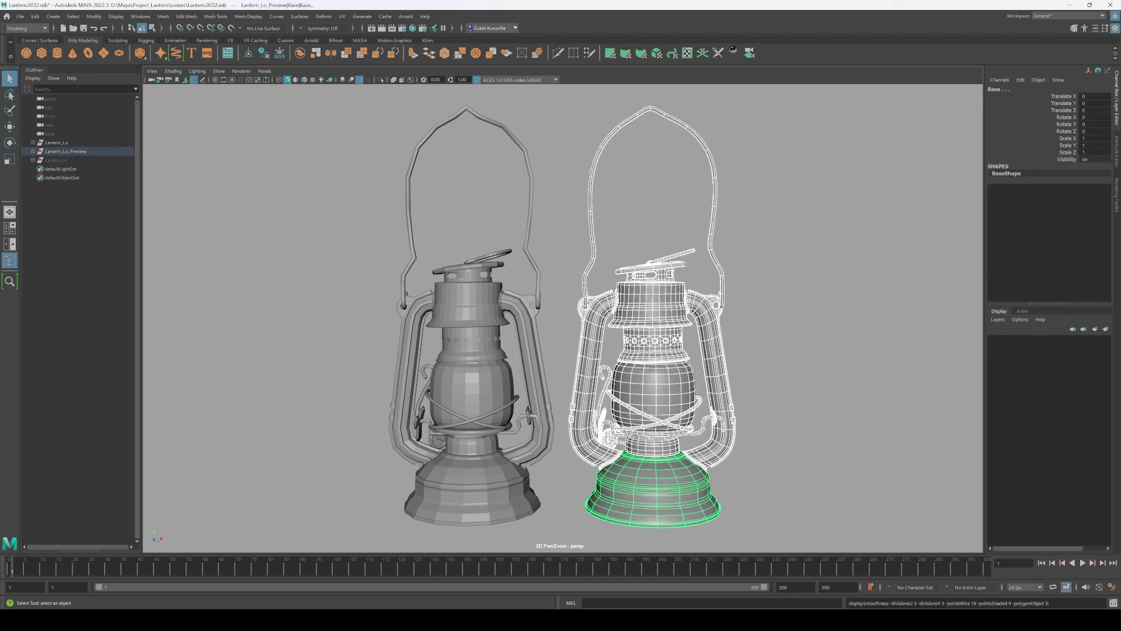
left_click(826, 248)
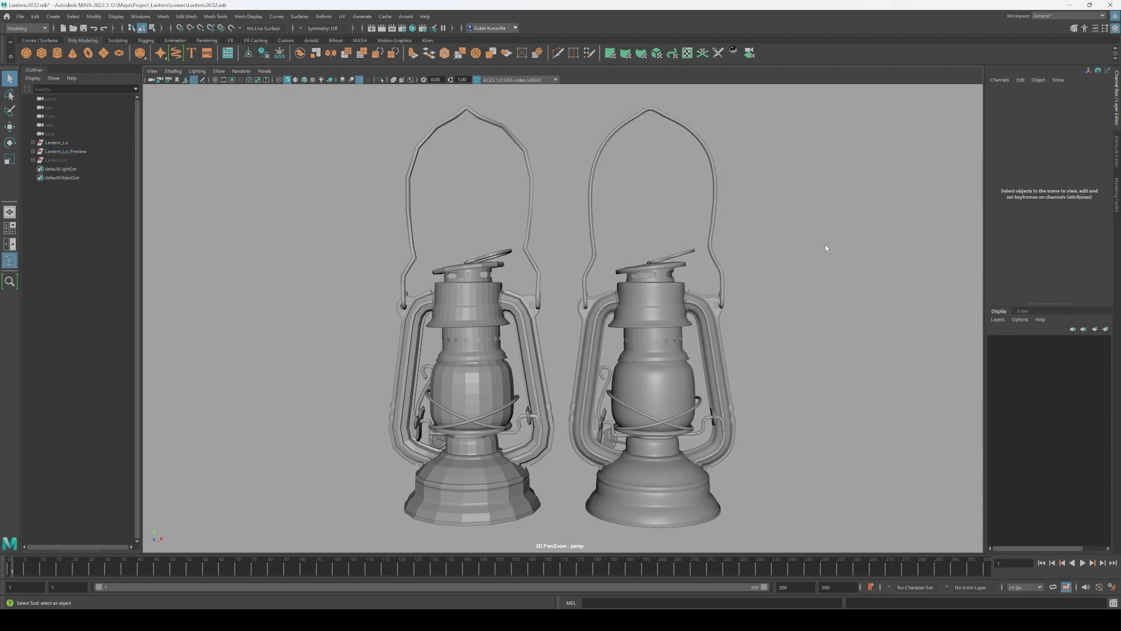
Compare Lantern_Lo with the smooth-previewed lantern from several angles, with and without the wireframe overlay.
key("alt+5")
left_click_drag(825, 245, 853, 245, "alt")
scroll(853, 245, "up", 3)
middle_click_drag(841, 339, 854, 278, "alt")
left_click_drag(854, 278, 835, 278, "alt")
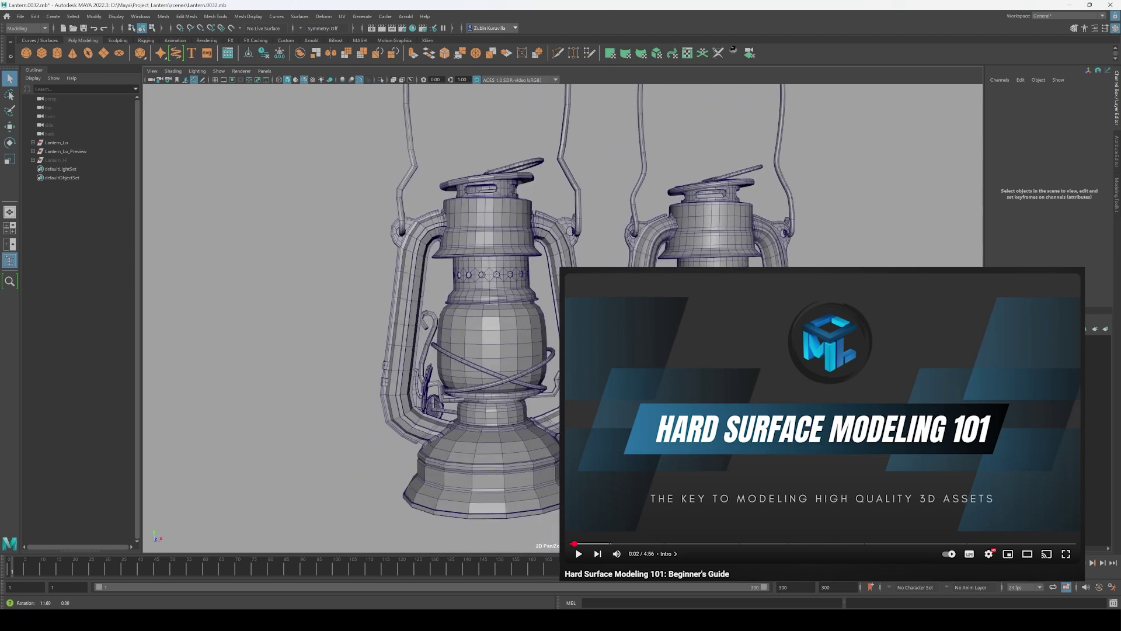
key("ctrl+w")
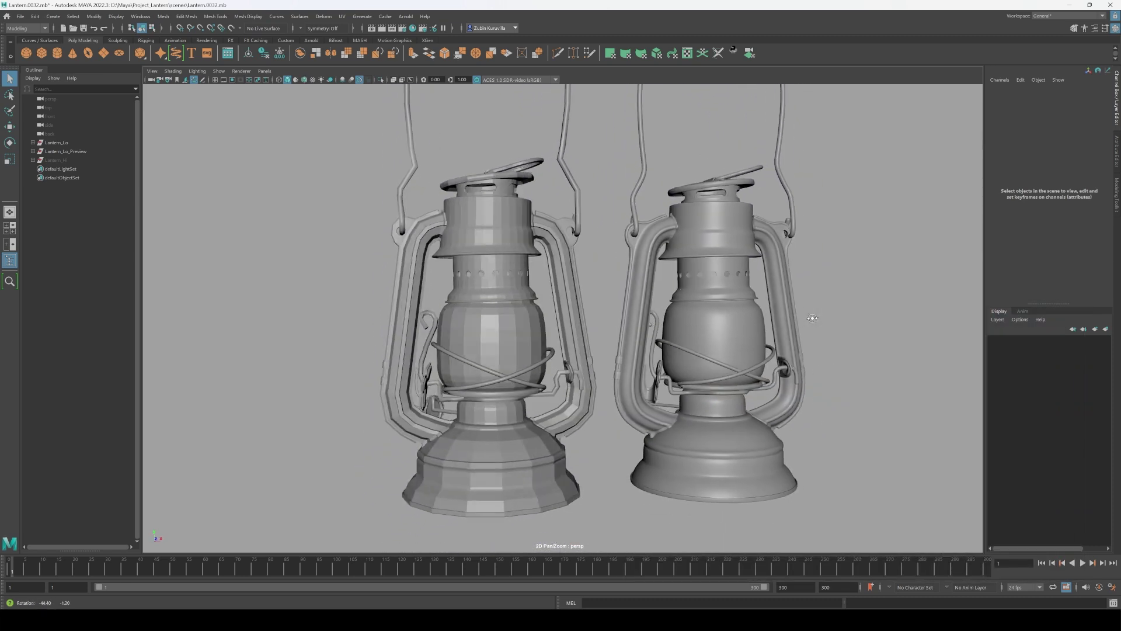
mouse_move(813, 318)
left_mouse_down("alt")
mouse_move(828, 318)
mouse_move(787, 277)
left_mouse_up("alt")
key("ctrl+w")
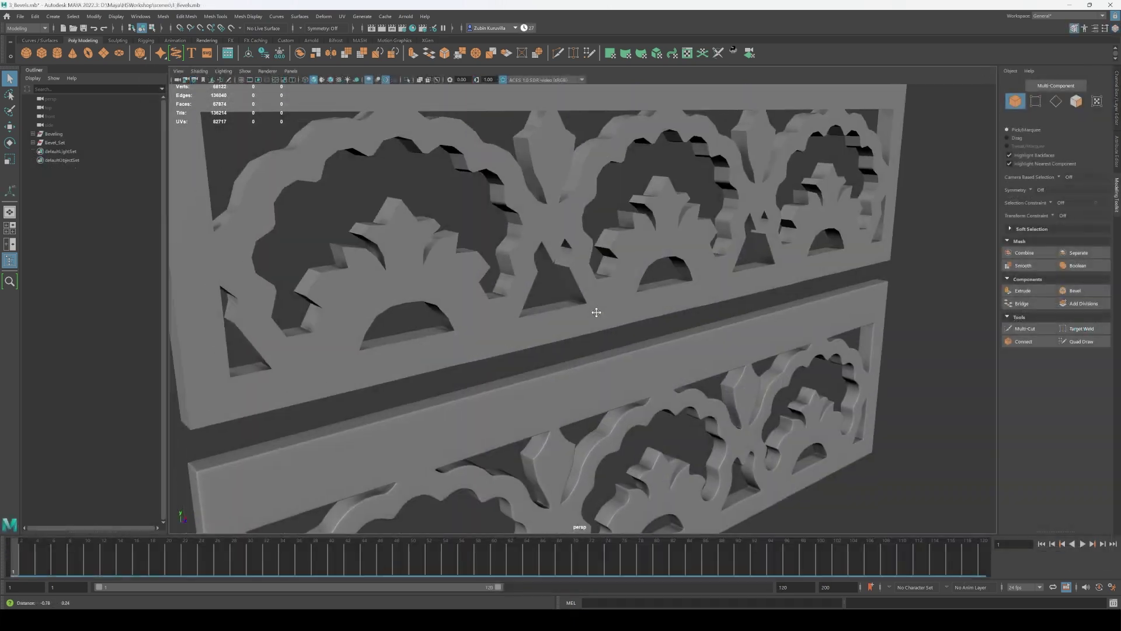
Examine the edges of the two carved ornamental panels up close and from several angles.
left_click_drag(594, 313, 566, 243, "alt")
scroll(639, 272, "up", 3)
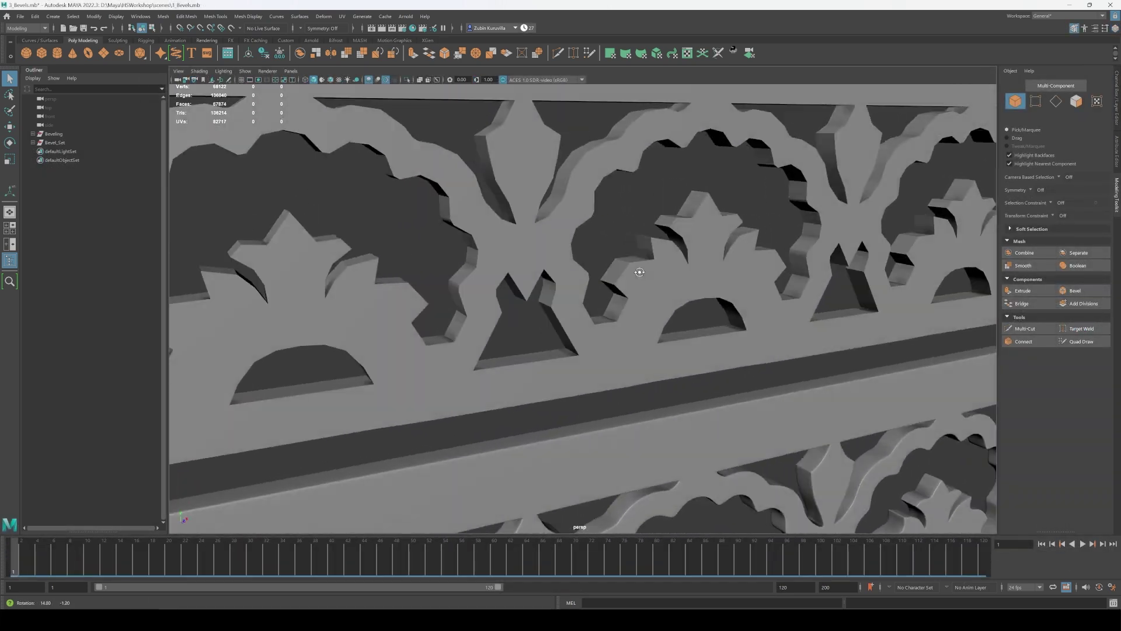
left_click_drag(640, 272, 598, 280, "alt")
right_click_drag(598, 280, 575, 257, "alt")
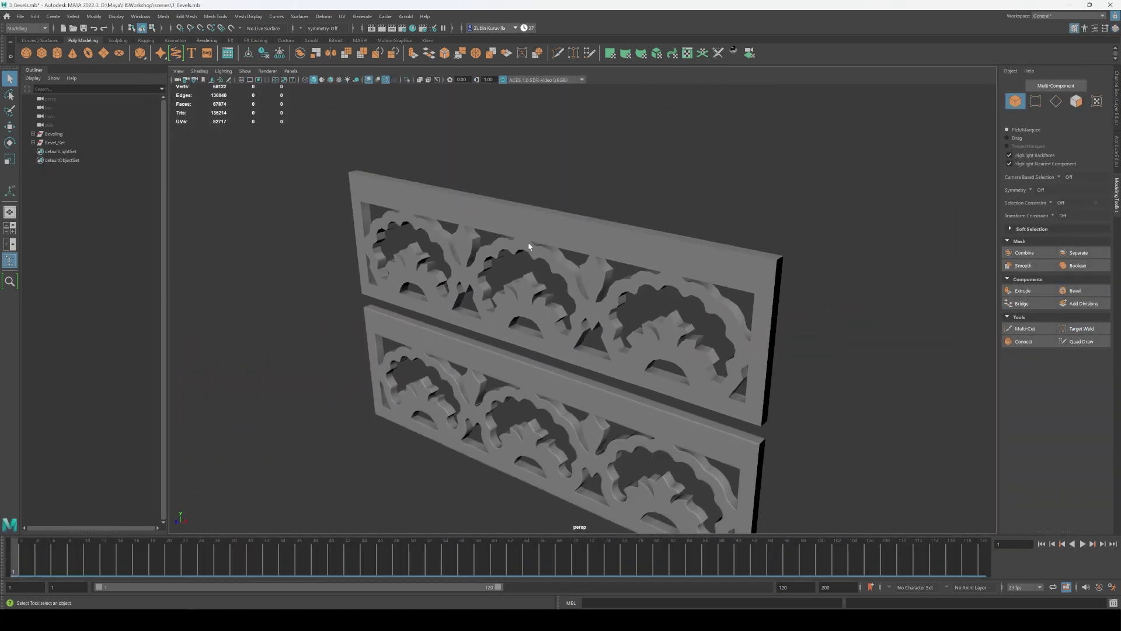
left_click_drag(578, 275, 638, 278, "alt")
scroll(569, 271, "up", 5)
right_click_drag(621, 285, 573, 243, "alt")
middle_click_drag(573, 243, 704, 192, "alt")
right_click_drag(704, 192, 660, 155, "alt")
middle_click_drag(633, 245, 604, 442, "alt")
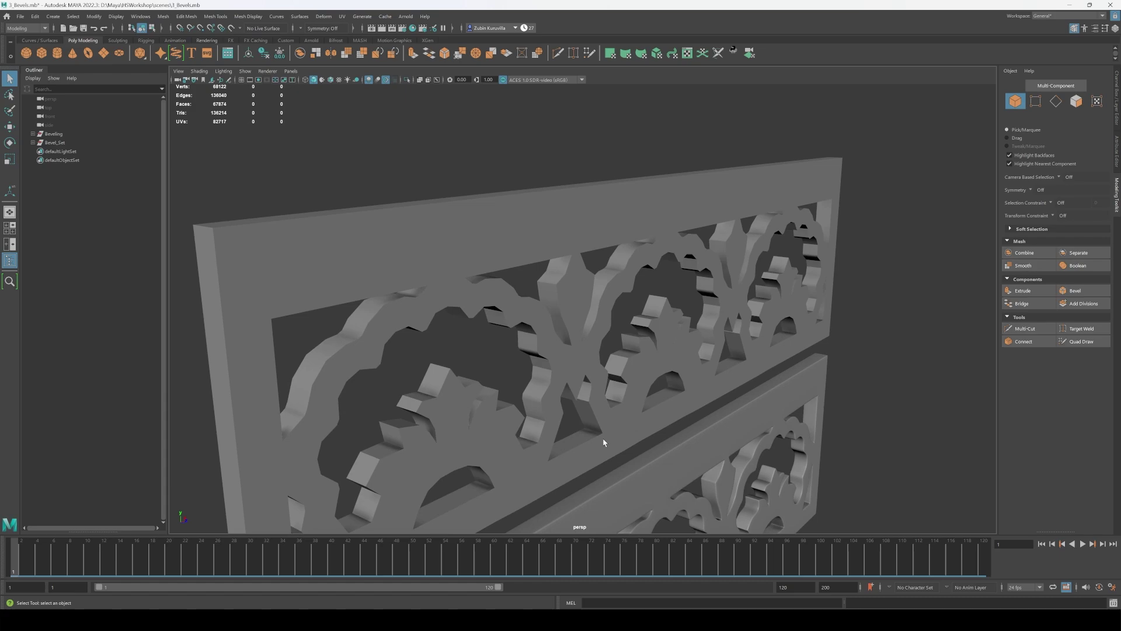
left_click_drag(605, 443, 583, 429, "alt")
right_click_drag(584, 428, 444, 234, "alt")
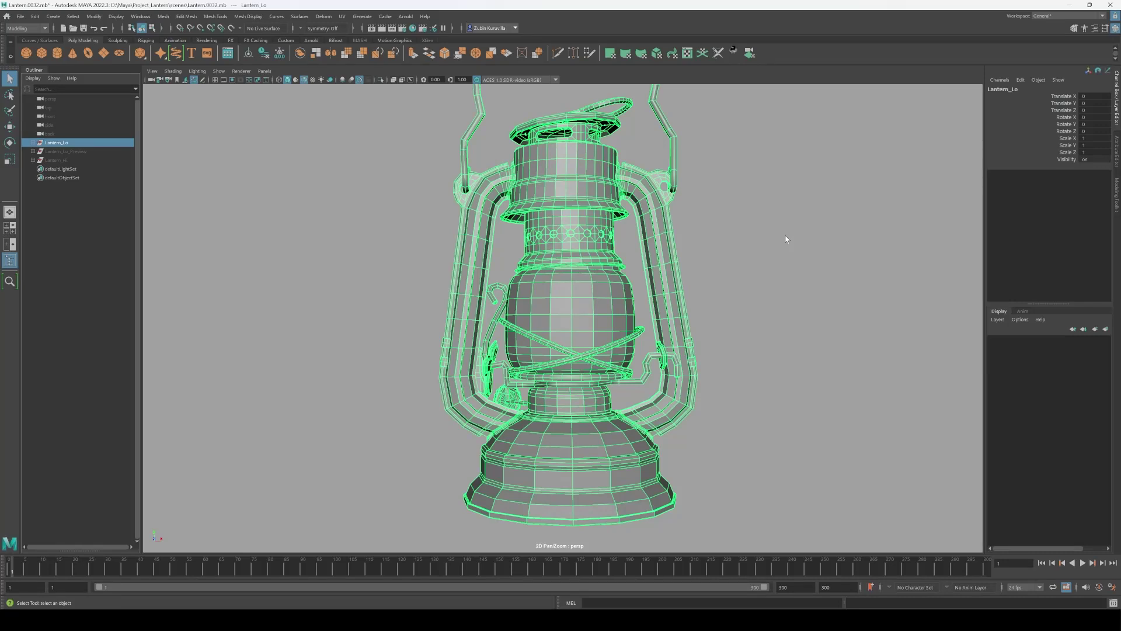
Toggle smooth mesh preview on and off for Lantern_Lo to compare its low-poly and smoothed shapes.
key("3")
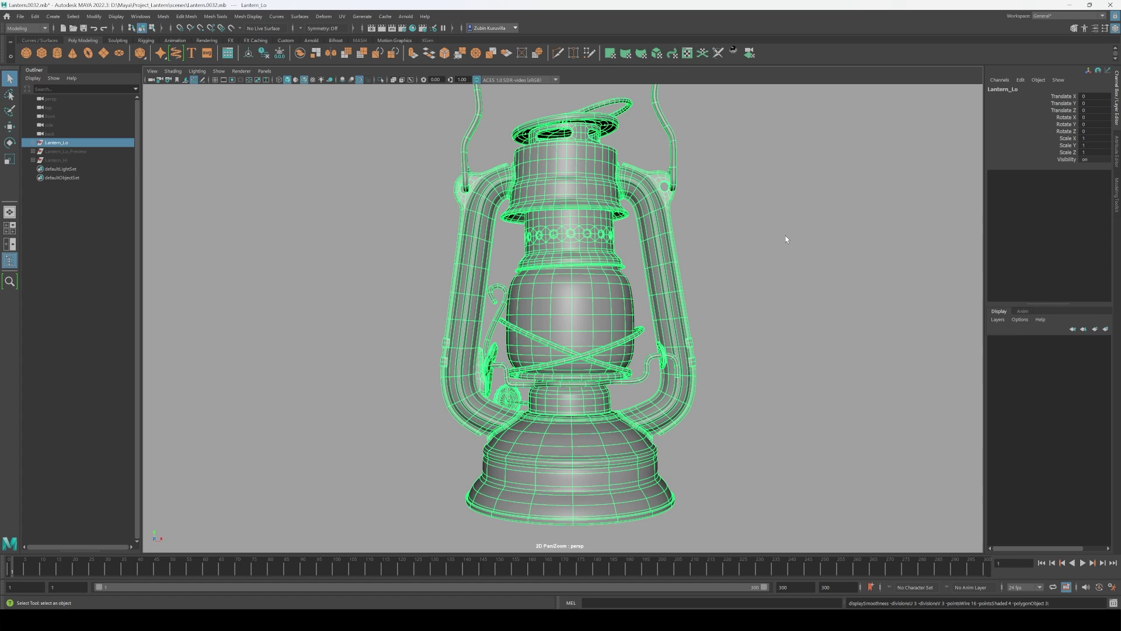
key("1")
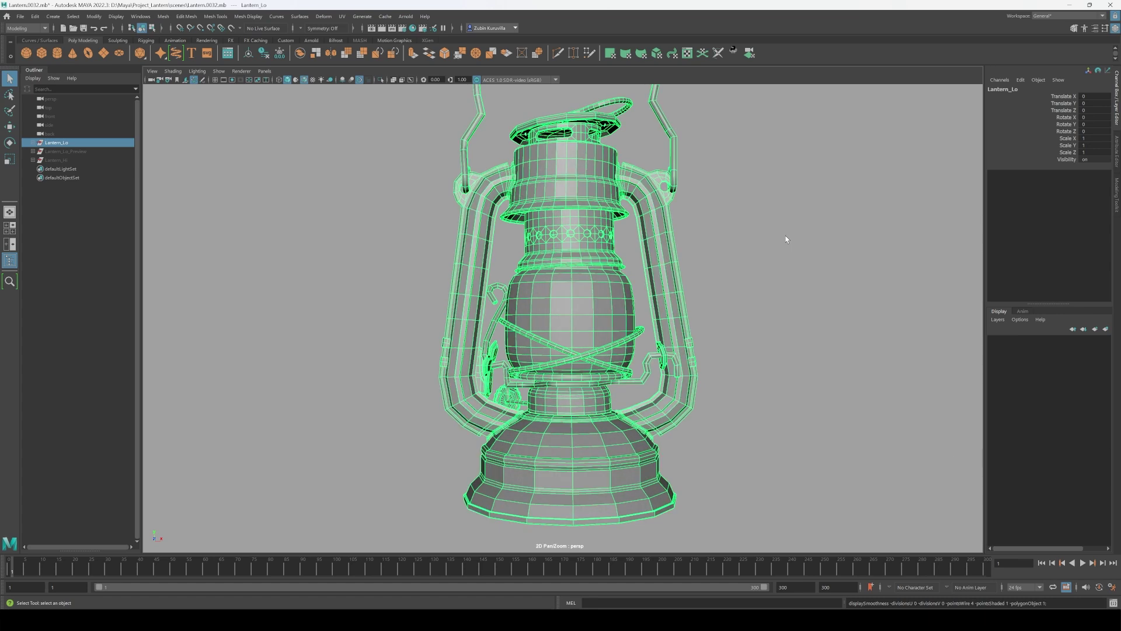
key("3")
key("1")
Hide all parts of Lantern_Lo except the perforated Exhaust_Bottom ring.
left_click(559, 220)
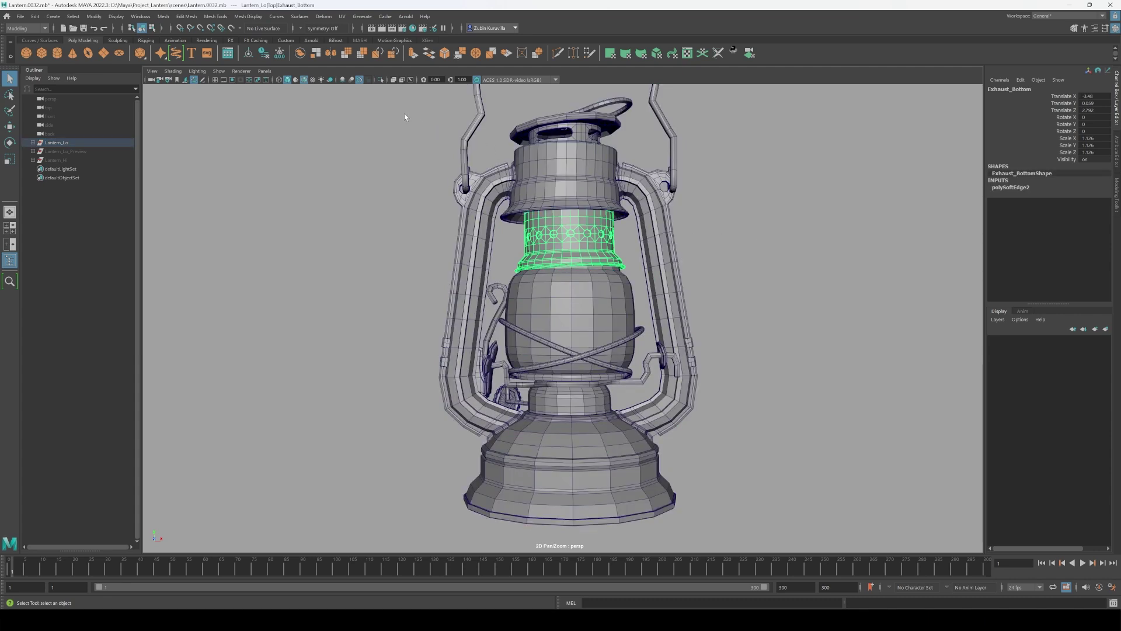
left_click(681, 311)
key("h")
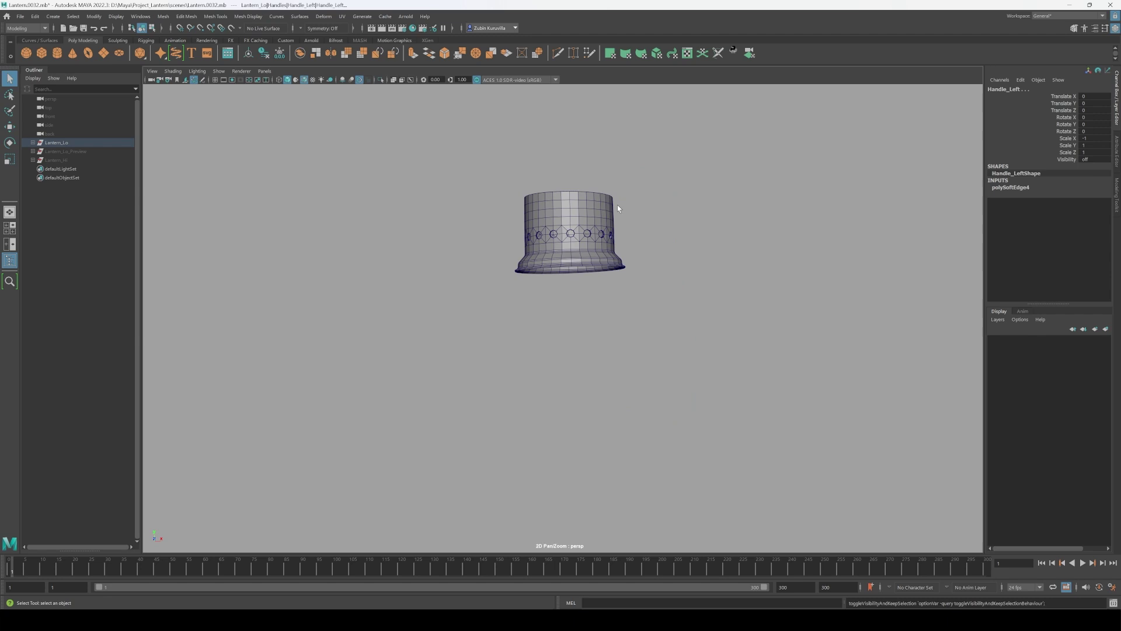
Apply Smooth twice to the Exhaust_Bottom mesh and clear the selection.
right_click_drag(618, 204, 653, 446, "alt")
middle_click_drag(665, 180, 673, 398, "alt")
mouse_move(673, 348)
left_mouse_down("alt")
mouse_move(674, 408)
mouse_move(674, 349)
left_mouse_up("alt")
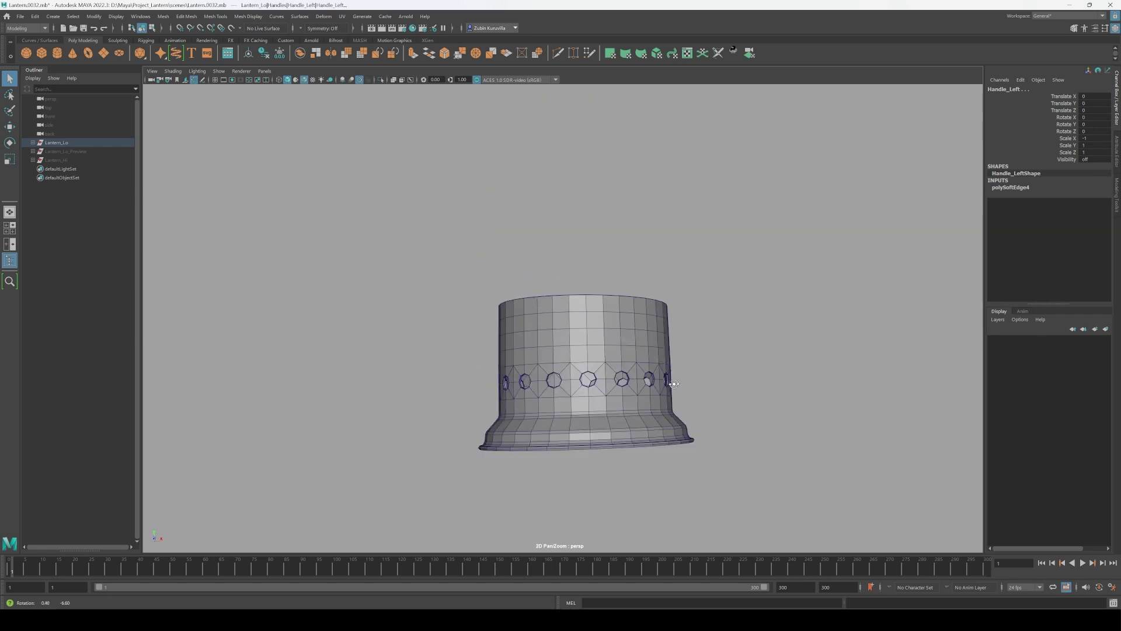
right_click_drag(675, 383, 684, 497, "alt")
left_click_drag(685, 426, 685, 448, "alt")
middle_click_drag(684, 446, 665, 405, "alt")
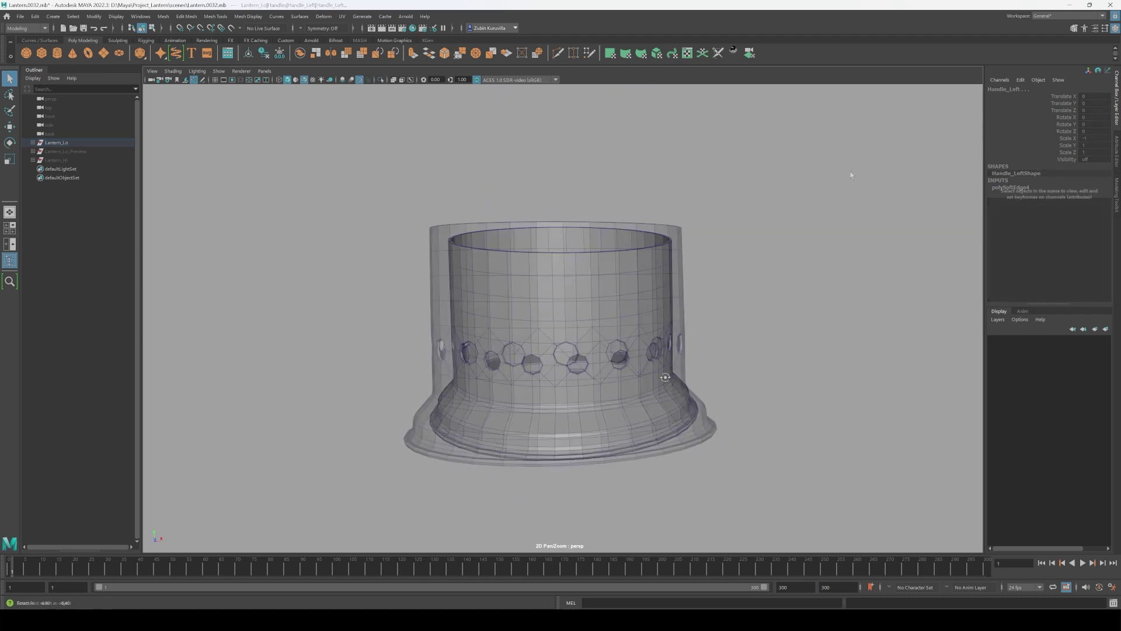
left_click_drag(970, 172, 286, 488)
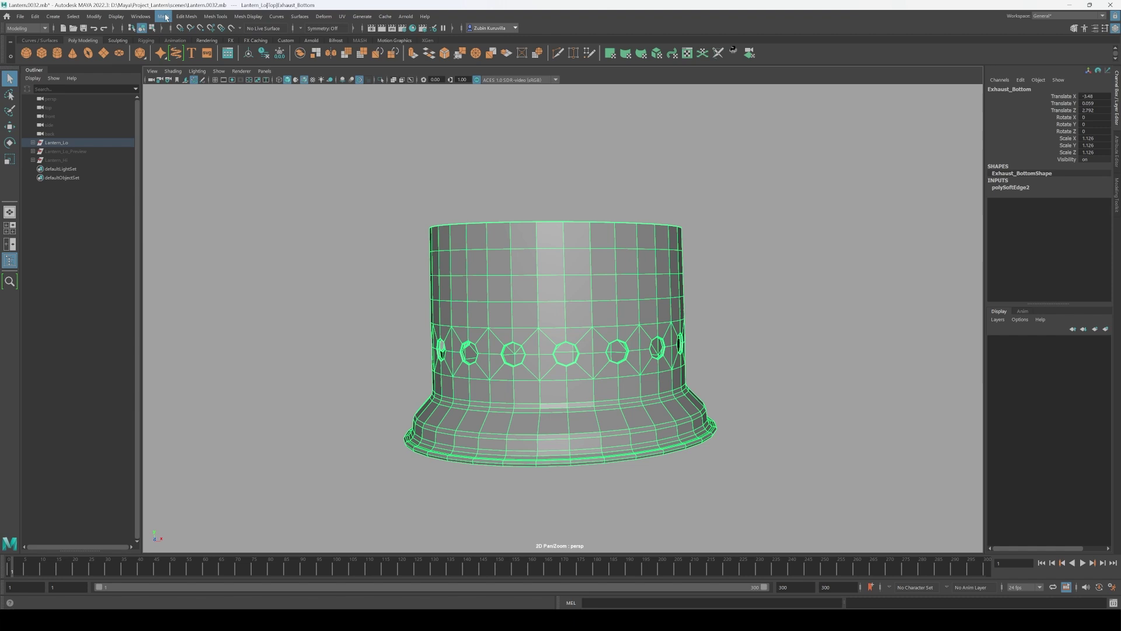
left_click(163, 16)
left_click(191, 121)
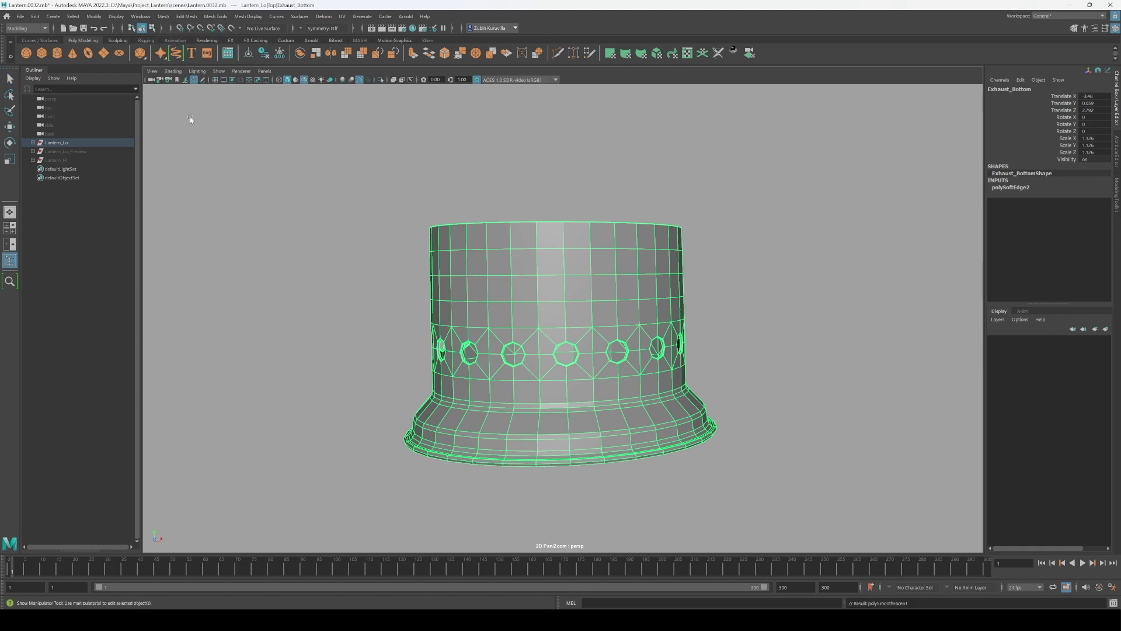
left_click(163, 16)
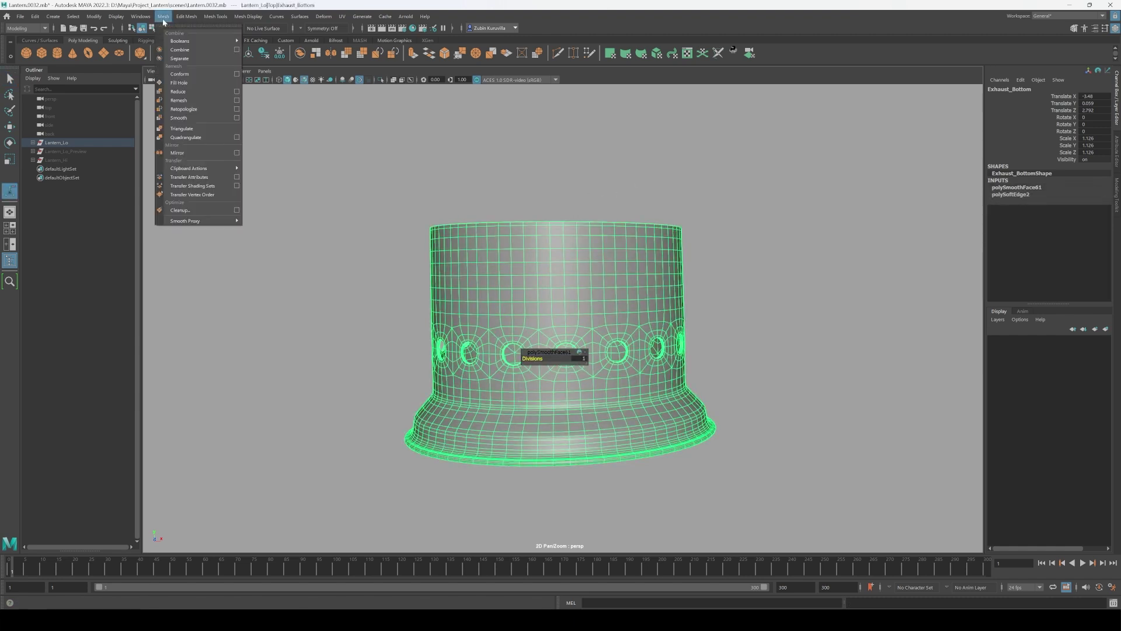
left_click(180, 118)
left_click(806, 402)
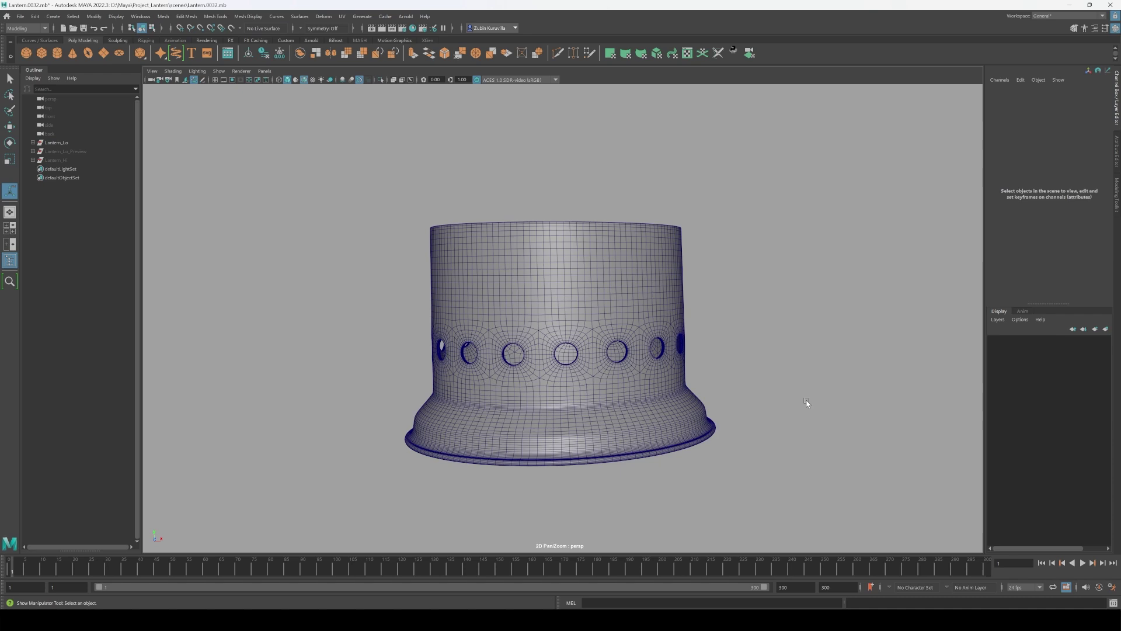
right_click_drag(805, 401, 730, 450, "alt")
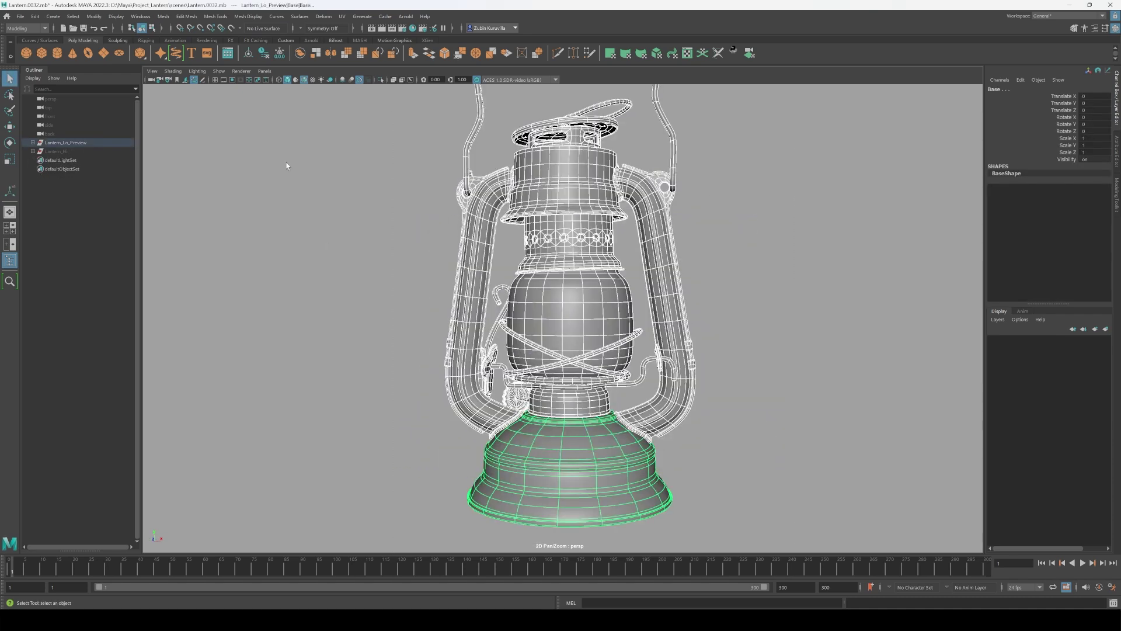
Apply Smooth to all the selected parts of Lantern_Lo_Preview.
left_click(163, 17)
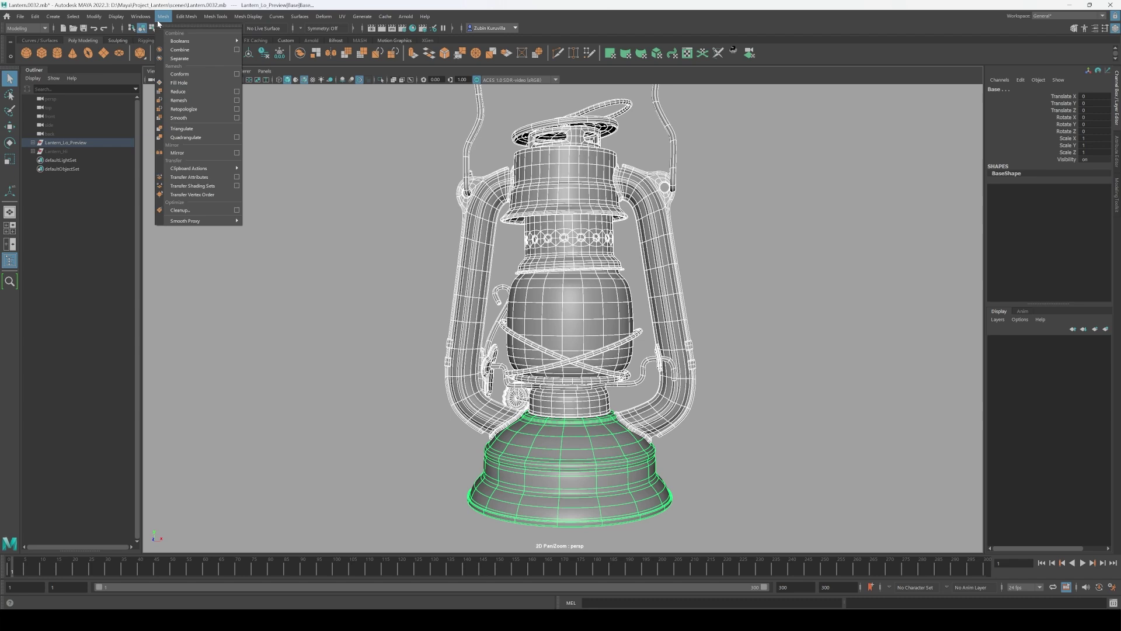
left_click(190, 119)
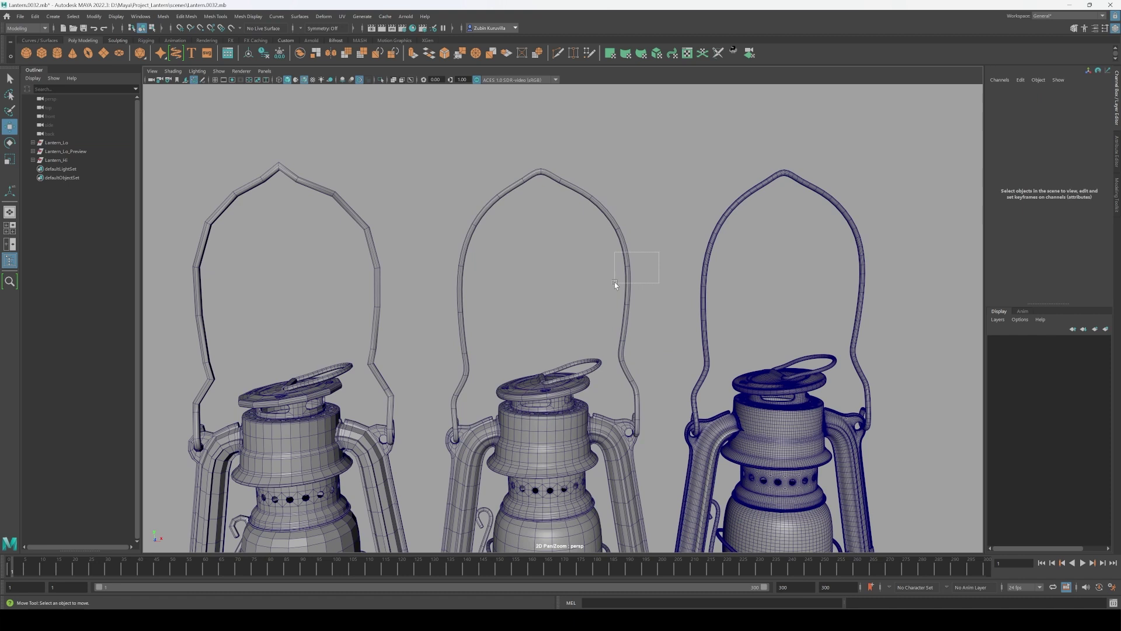
Reshape the Main_Handle of Lantern_Lo_Preview by moving groups of its vertices along its sides.
left_click(626, 282)
right_click_drag(644, 281, 595, 281)
left_click(621, 360)
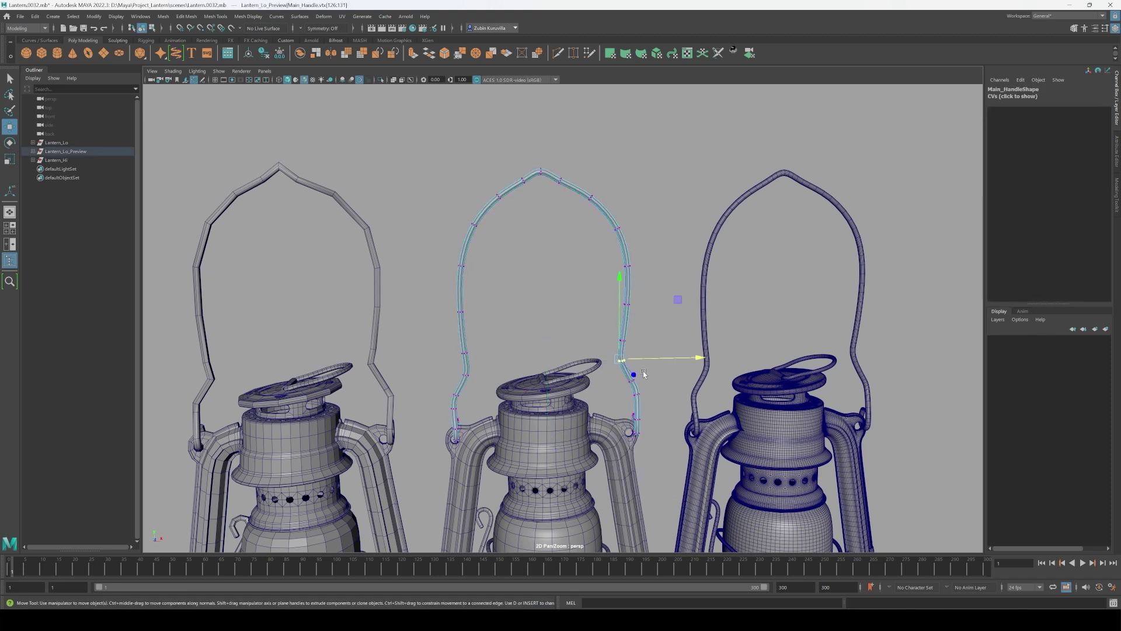
left_click_drag(653, 357, 657, 356)
left_click_drag(615, 291, 634, 306)
left_click_drag(627, 263, 653, 266)
left_click_drag(624, 216, 624, 243, "ctrl+shift")
left_click_drag(654, 292, 665, 297)
left_click_drag(438, 307, 483, 313)
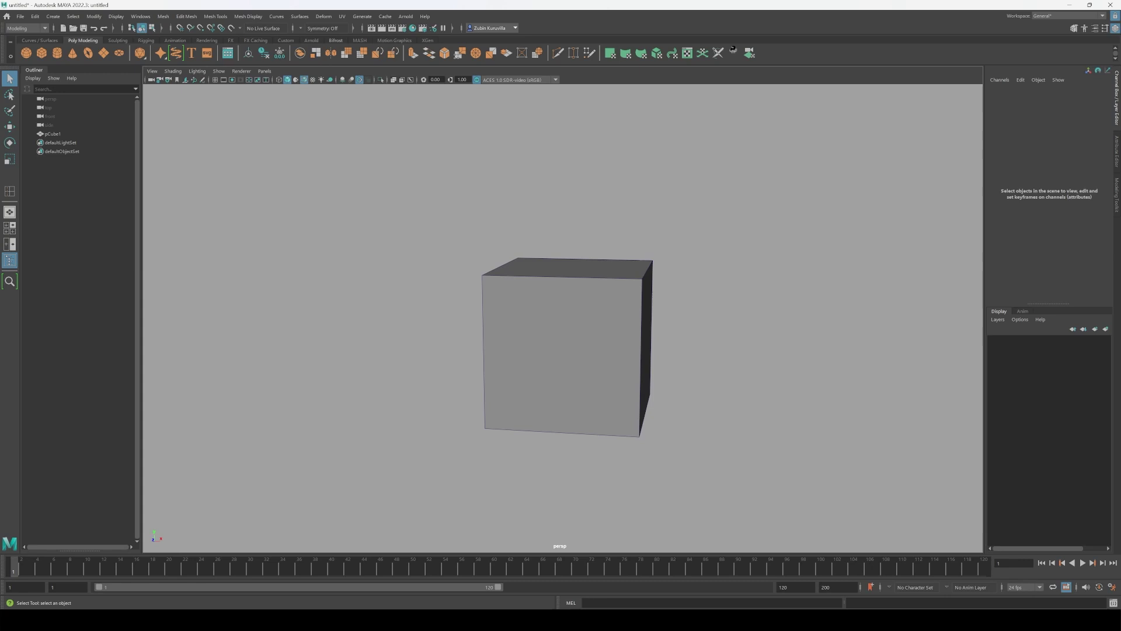
Toggle smooth mesh preview on and off for the cube to compare its shapes.
left_click_drag(749, 218, 449, 466)
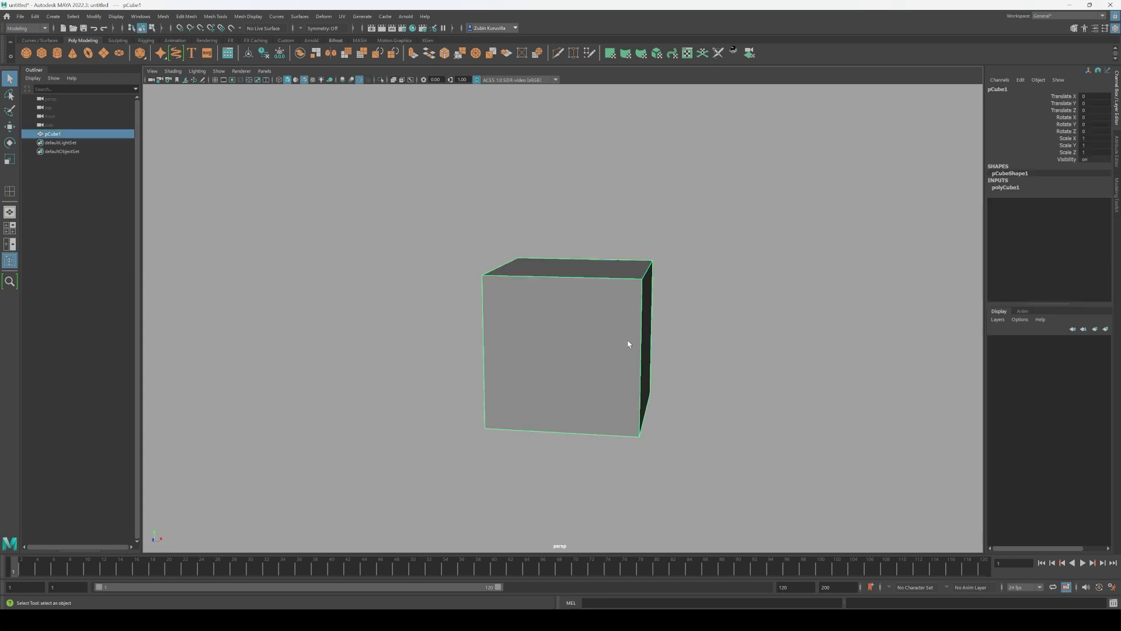
key("3")
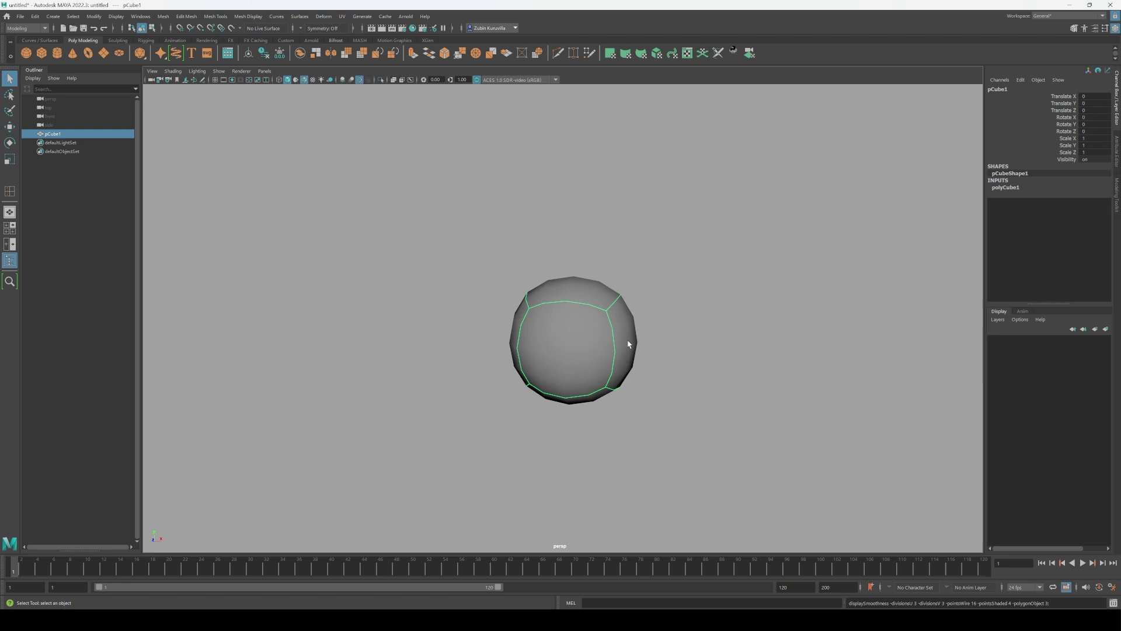
key("1")
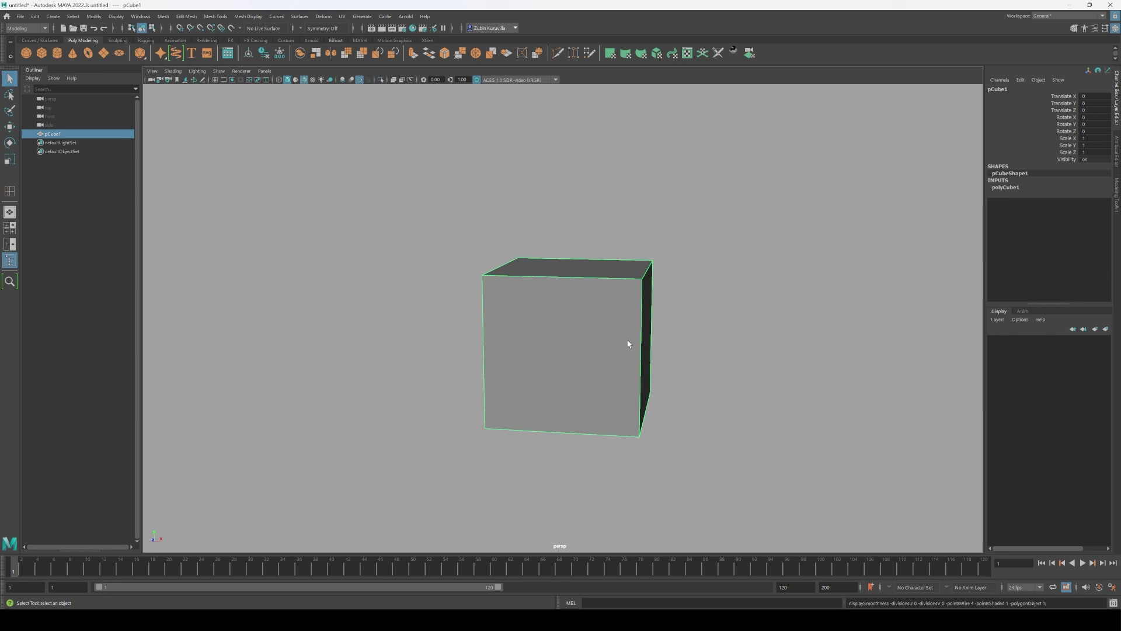
Duplicate the cube and move the copy about 1.18 units along X, beside the original.
key("ctrl+d")
key("w")
left_click_drag(657, 340, 834, 347)
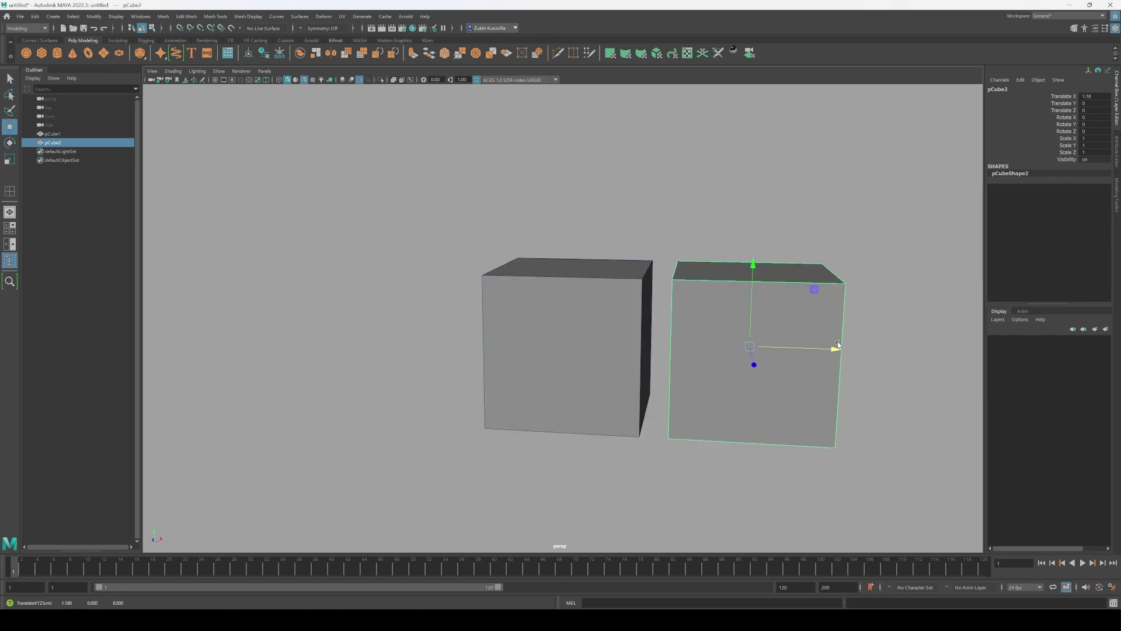
Apply Smooth to the duplicated cube with 2 divisions, and clear the selection.
left_click(162, 16)
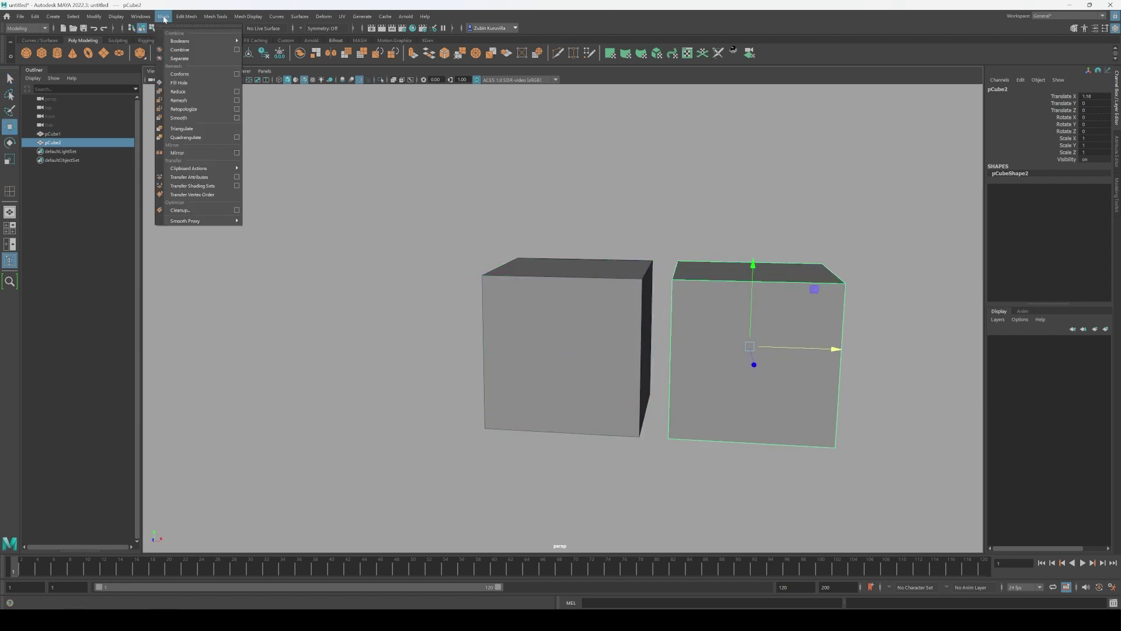
left_click(192, 124)
left_click(581, 359)
type("2")
key("Return")
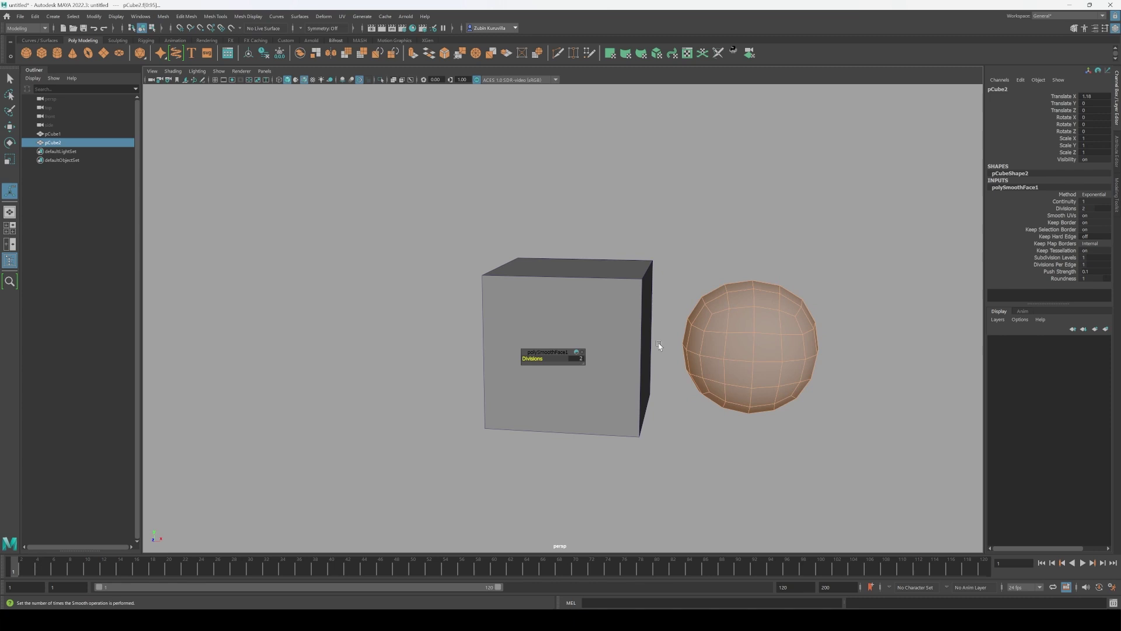
middle_click_drag(807, 232, 712, 230, "alt")
right_click_drag(712, 230, 731, 216, "alt")
left_click(731, 217)
Toggle smooth mesh preview on the original cube to compare it with the smoothed copy.
left_click(496, 327)
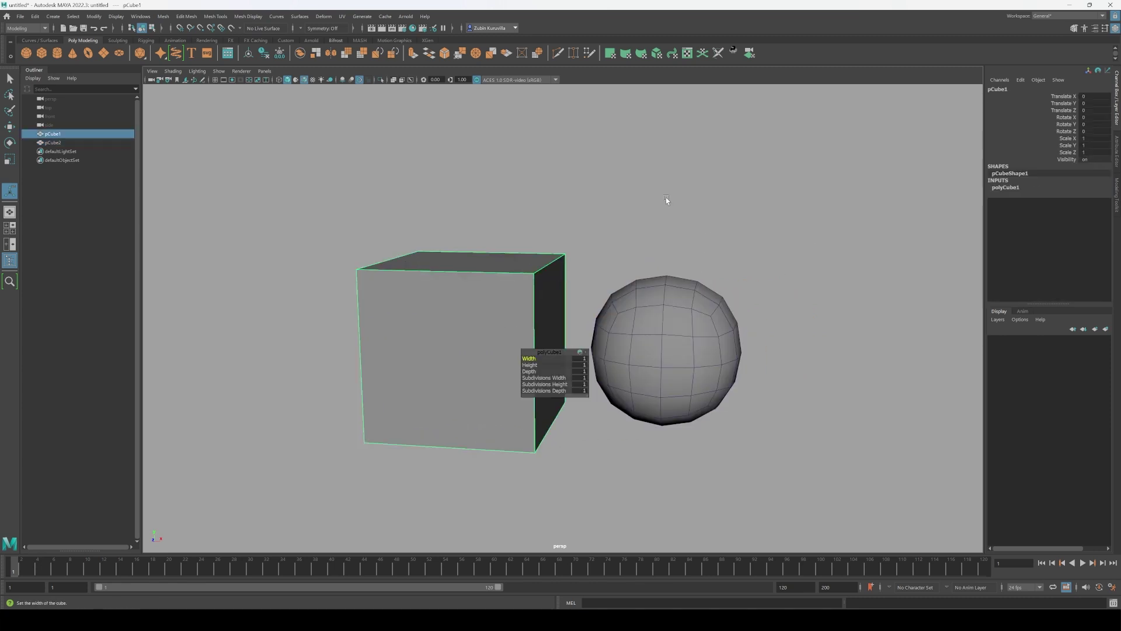
key("3")
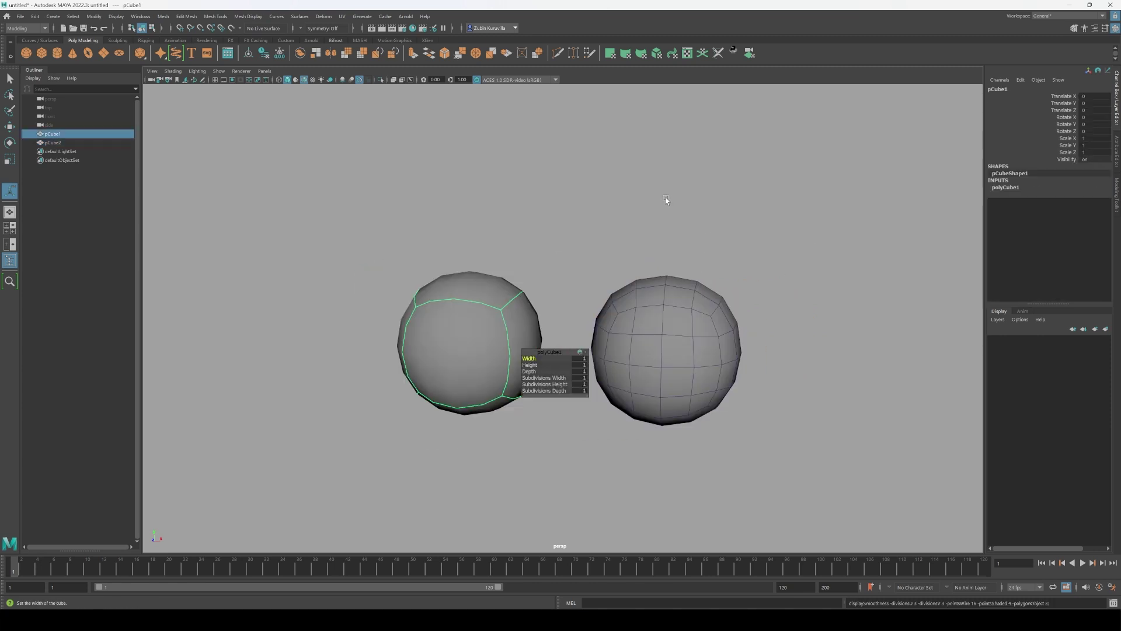
left_click(10, 80)
key("1")
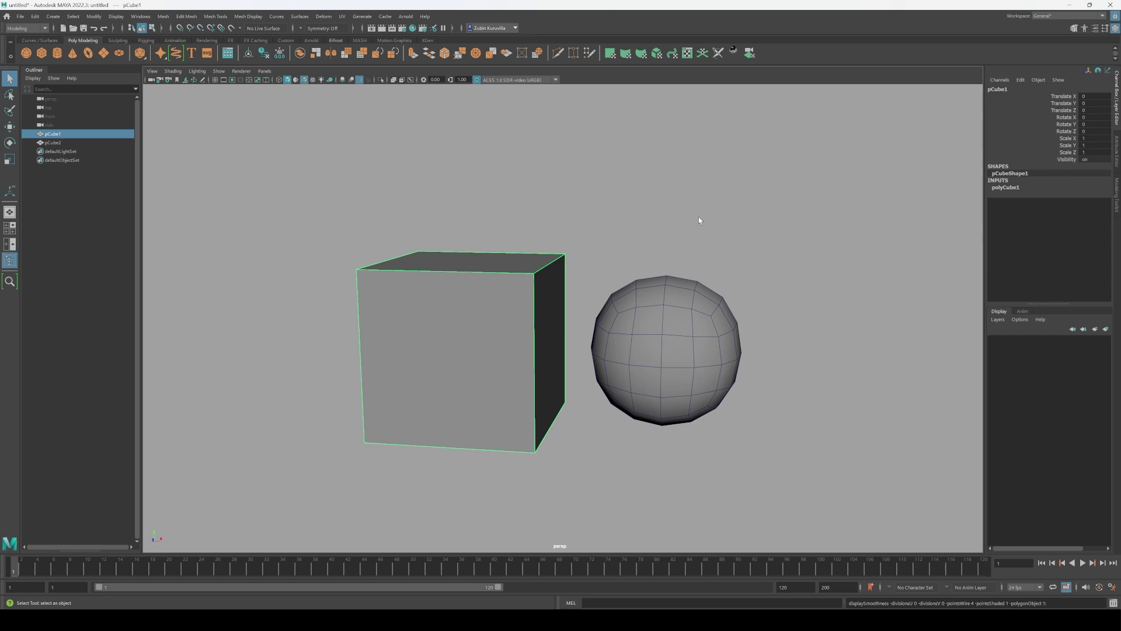
key("3")
key("1")
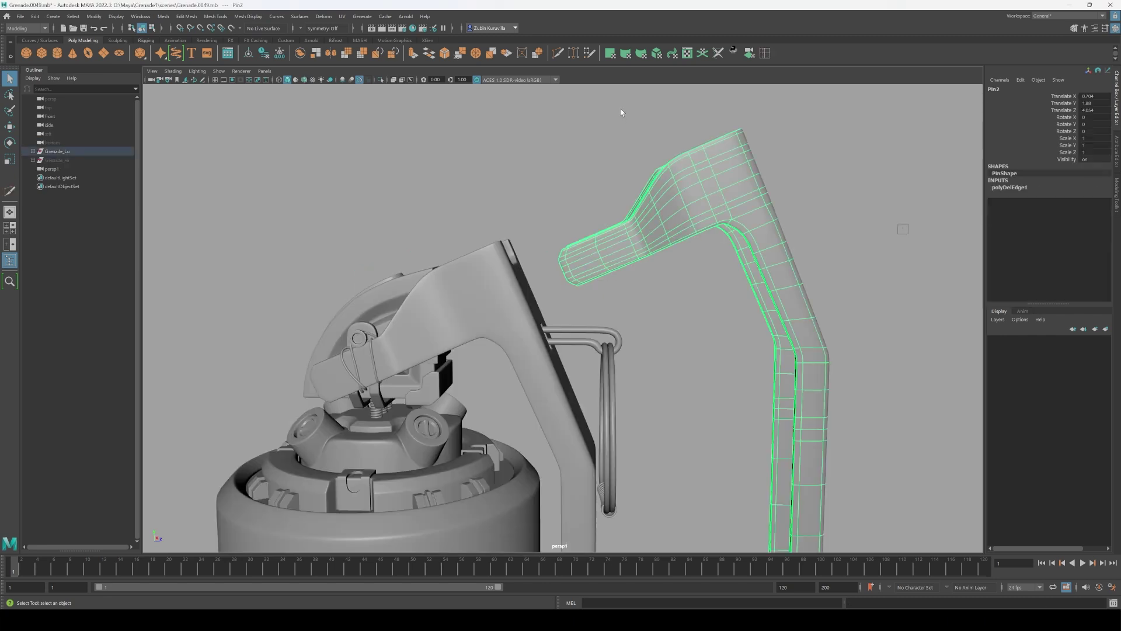
Insert two edge loops across the tapering arm of the Pin2 lever mesh with Multi-Cut.
left_click(10, 191)
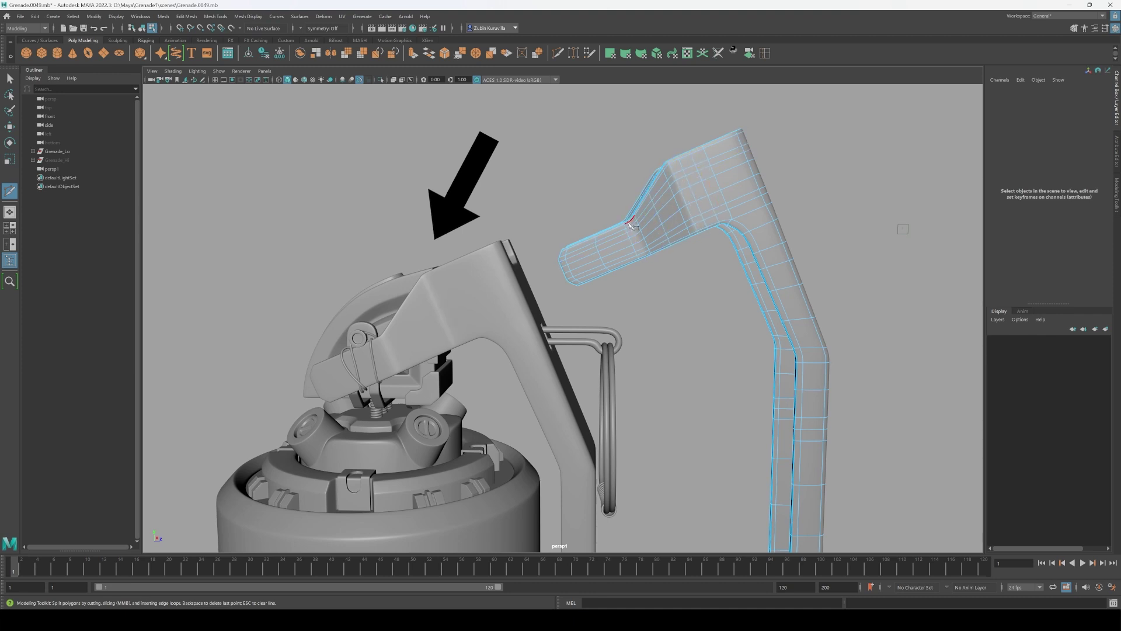
key("w")
right_click_drag(663, 206, 737, 169)
left_click(833, 179)
mouse_move(833, 180)
left_mouse_down("alt")
mouse_move(803, 181)
mouse_move(833, 181)
left_mouse_up("alt")
Delete the edge loop crossing the wide part of the lever mesh just past its taper.
left_click(693, 195)
right_click_drag(694, 195, 693, 168)
double_click(687, 201)
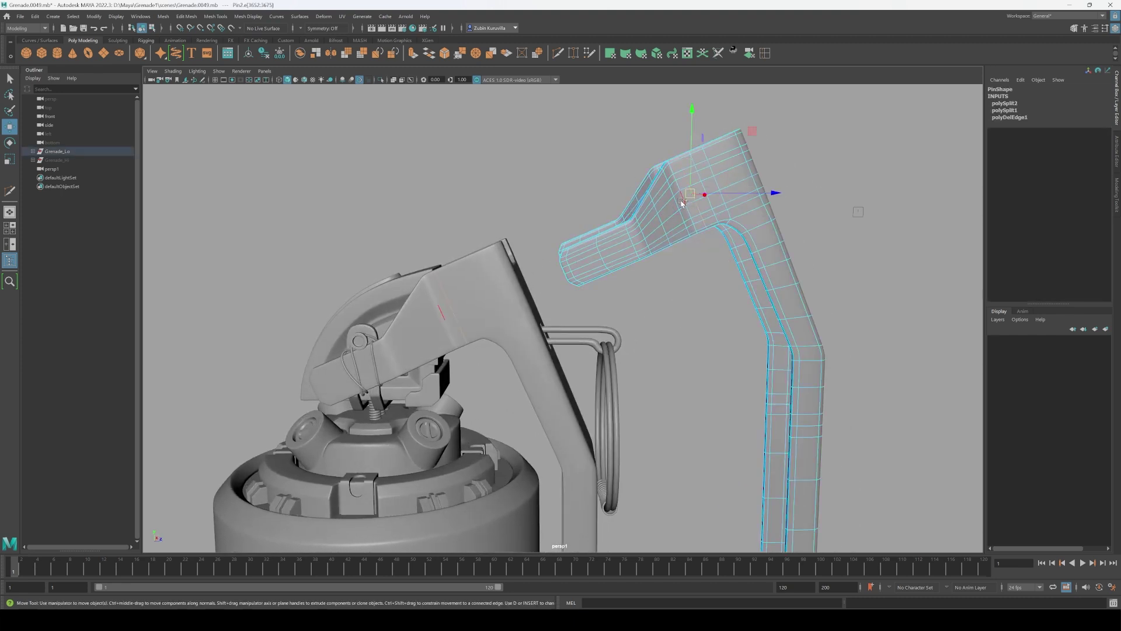
key("Delete")
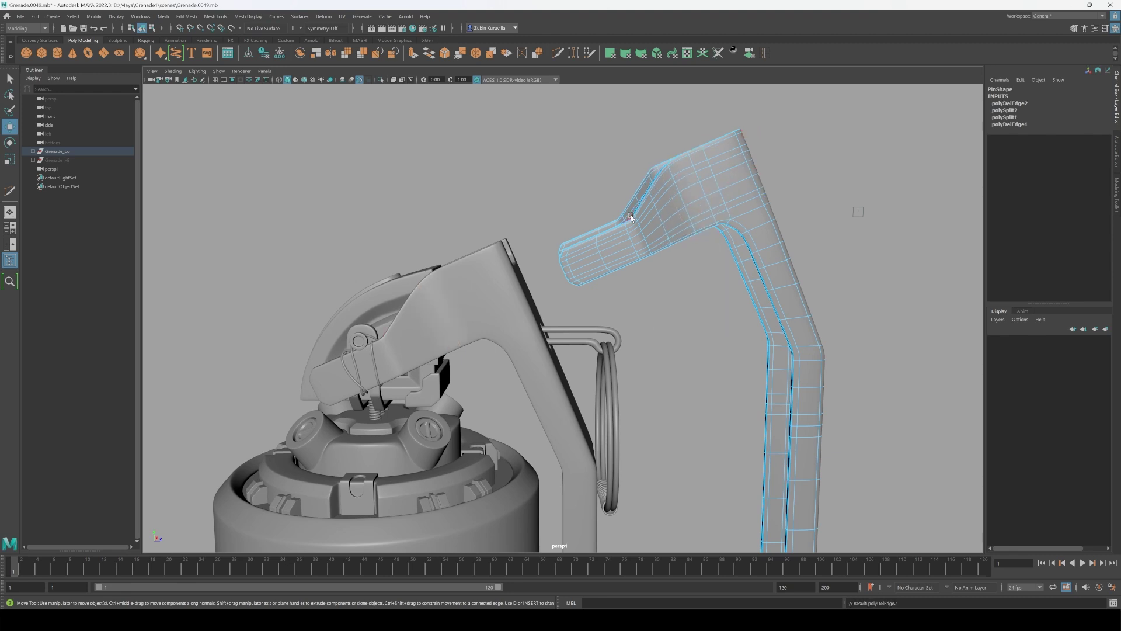
right_click(632, 218)
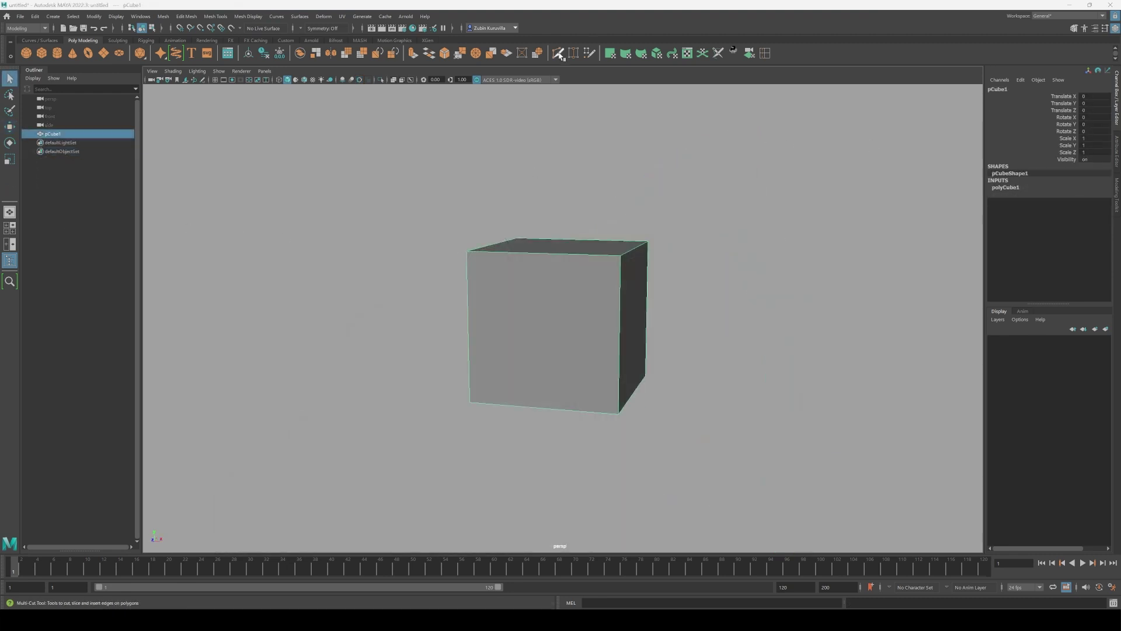
Insert edge loops close to both side edges of the cube with Multi-Cut, and check the smooth mesh preview.
left_click(559, 54)
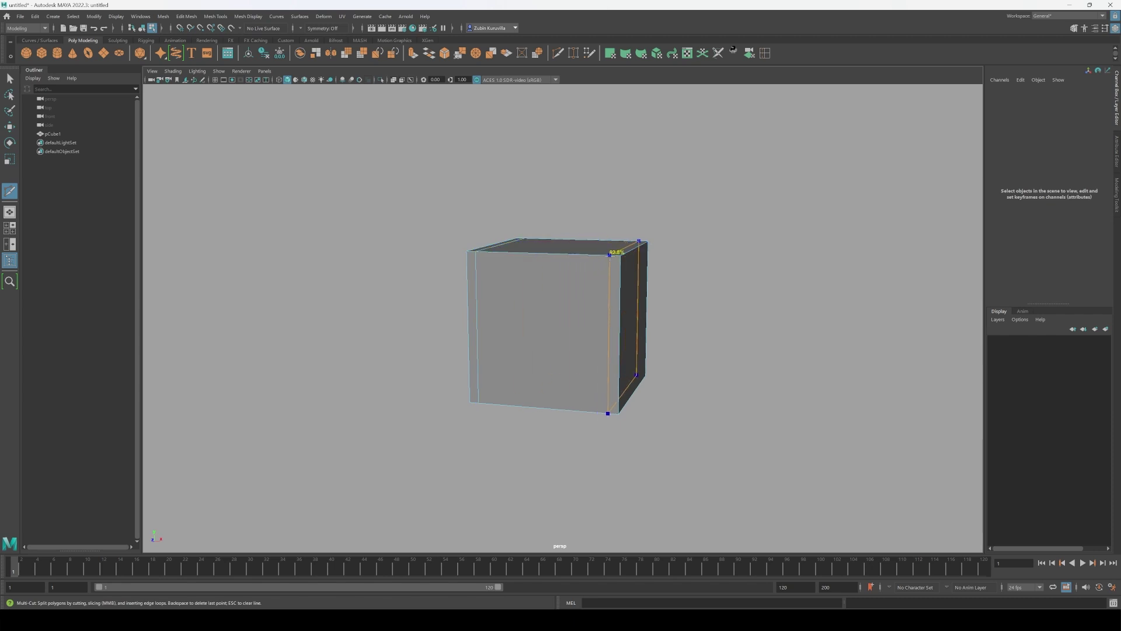
key("3")
key("1")
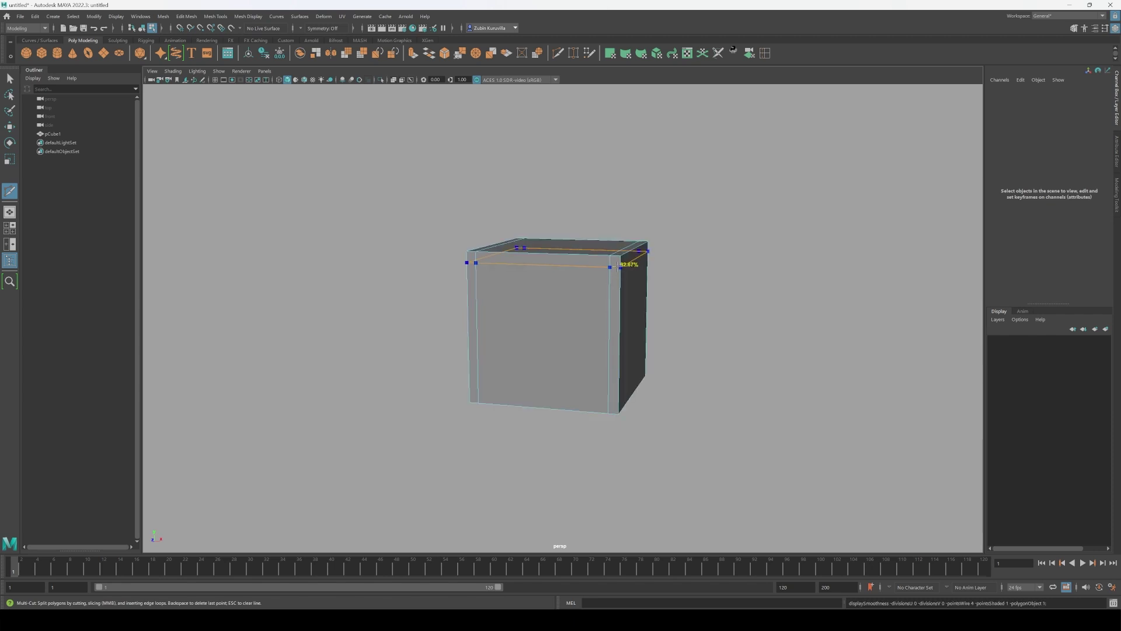
Add edge loops just below the cube's top edges and just above its bottom edges, checking the smooth mesh preview.
left_click(621, 266)
key("3")
key("1")
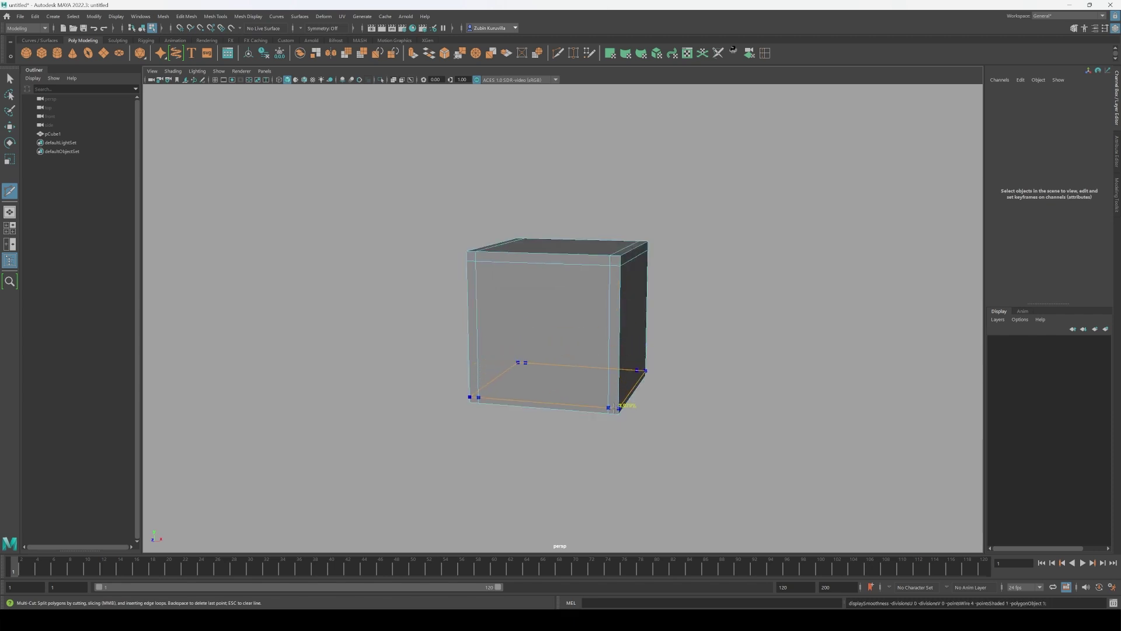
key("3")
key("1")
Add edge loops near the cube's front and back edges, and leave Multi-Cut with smooth mesh preview on.
left_click_drag(613, 402, 647, 391, "alt")
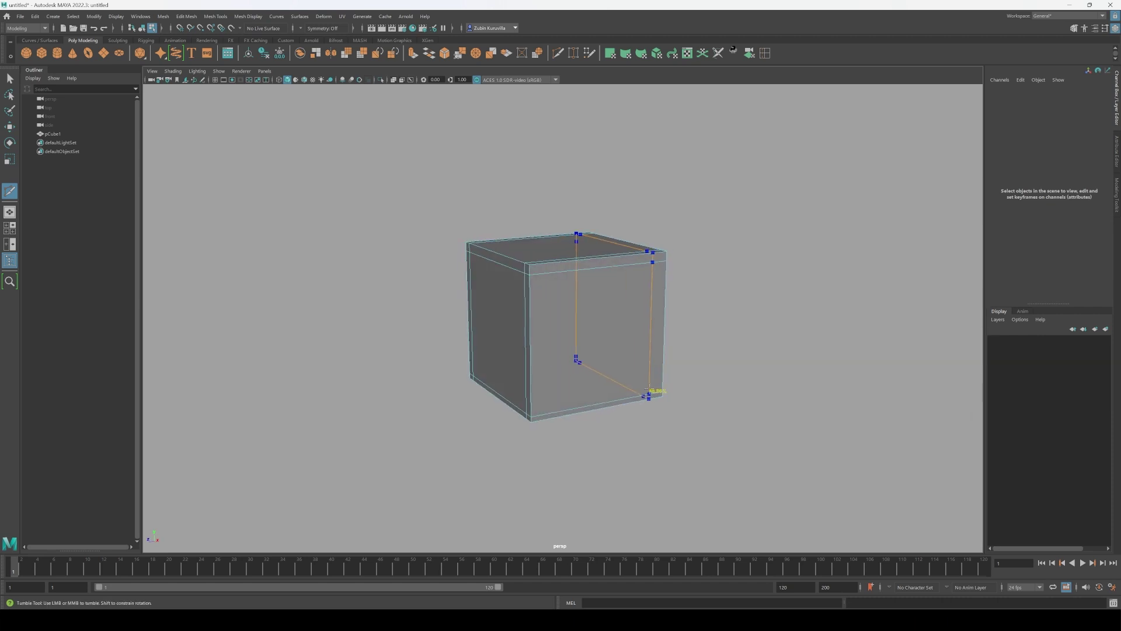
left_click_drag(566, 337, 604, 331, "alt")
key("3")
key("1")
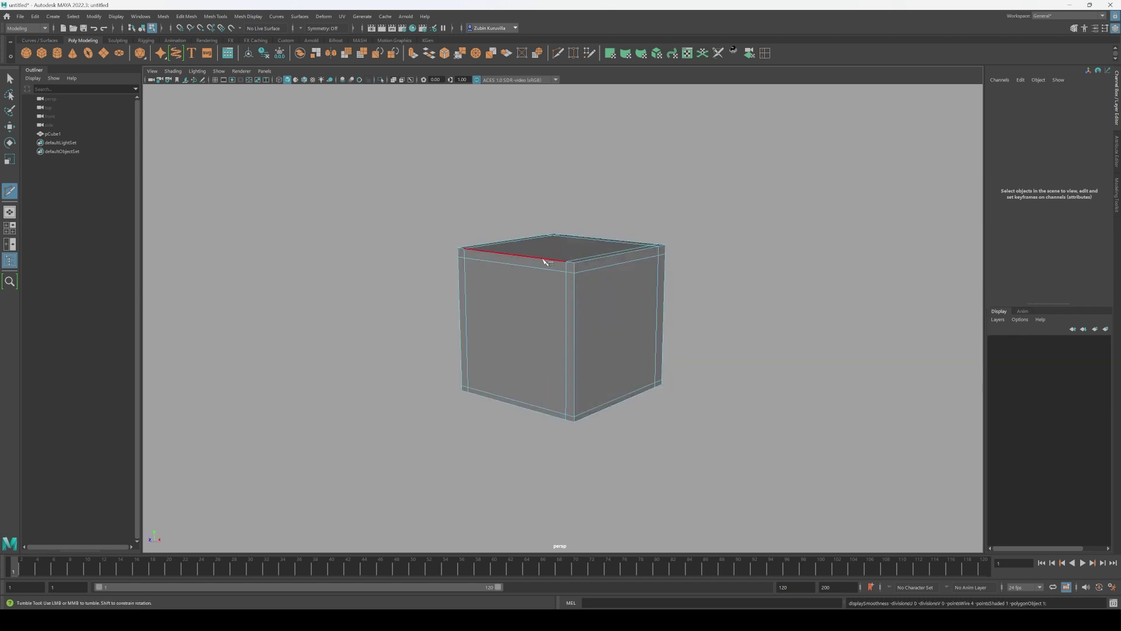
left_click_drag(467, 217, 502, 269, "alt")
left_click(470, 265, "ctrl")
key("3")
key("w")
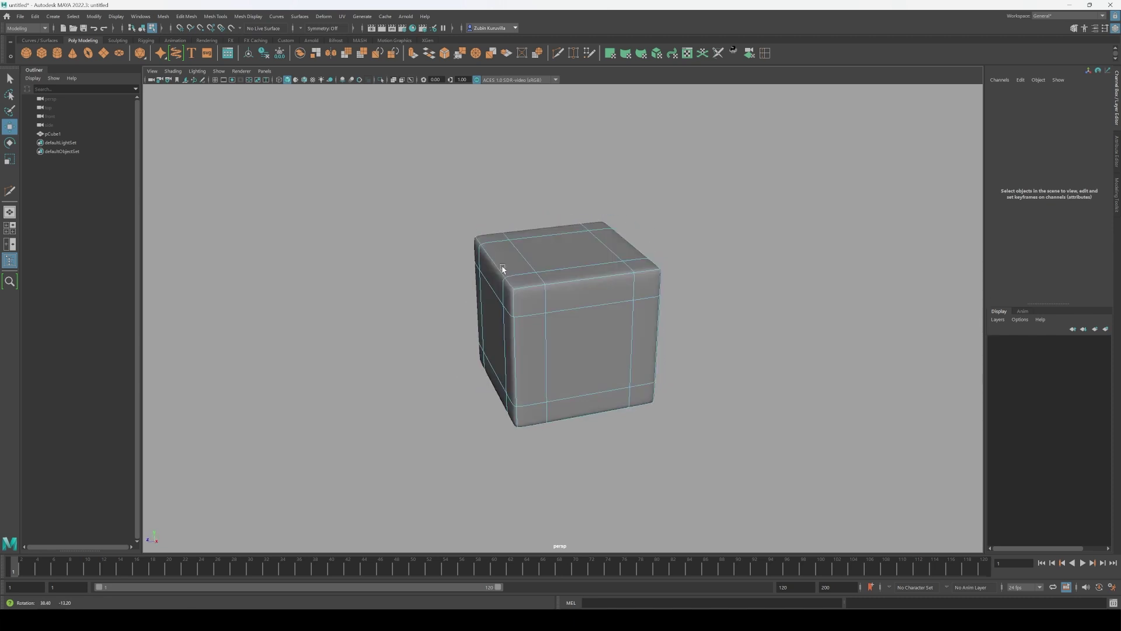
right_click_drag(679, 175, 678, 175)
Move the edge loop near one side edge inward along X to soften that side in smooth mesh preview.
scroll(675, 255, "up", 4)
left_click_drag(678, 255, 698, 240, "alt")
right_click_drag(698, 240, 726, 230, "alt")
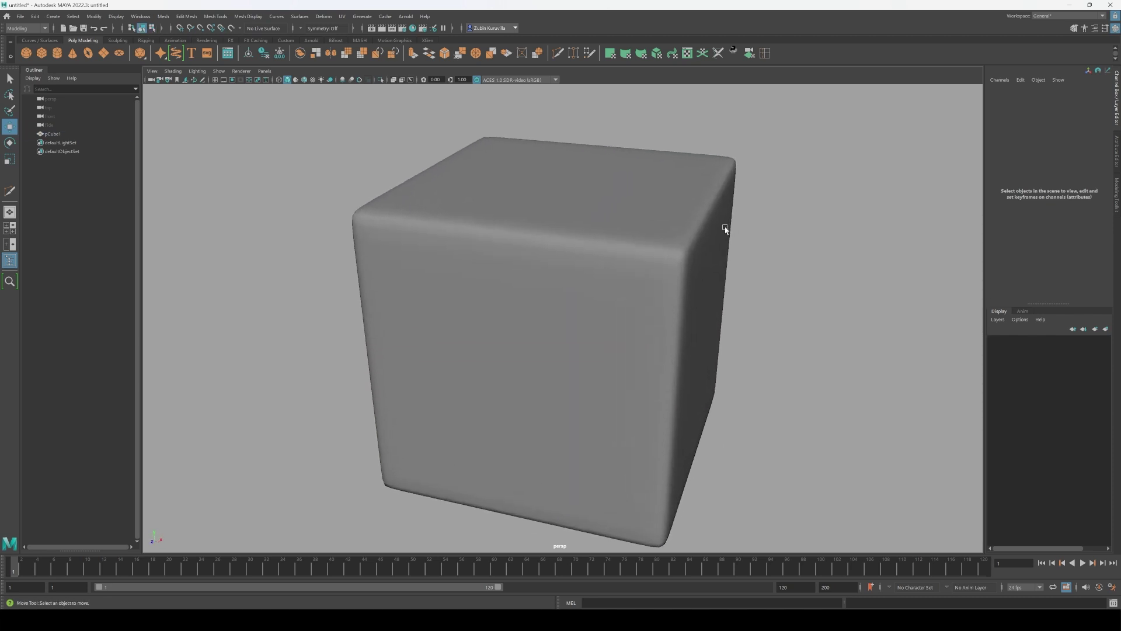
middle_click_drag(726, 230, 677, 291, "alt")
left_click(638, 288)
right_click_drag(639, 288, 640, 254)
double_click(640, 254)
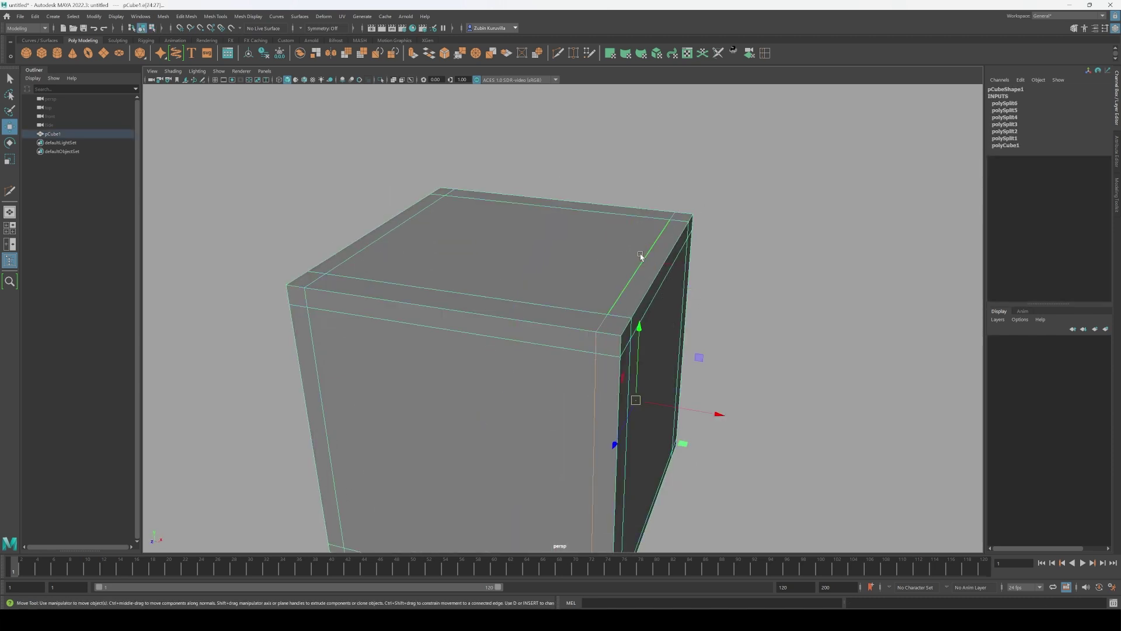
left_click_drag(719, 414, 619, 398)
key("1")
key("3")
mouse_move(708, 407)
left_mouse_down()
mouse_move(734, 413)
mouse_move(692, 412)
left_mouse_up()
right_click_drag(642, 355, 629, 242)
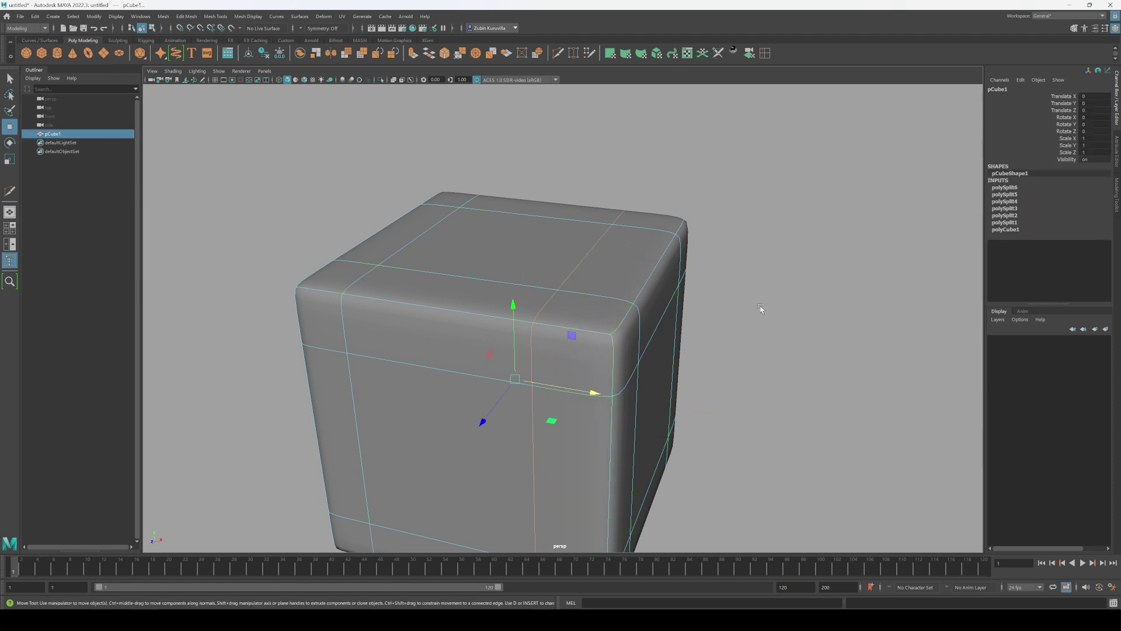
Clear the selection and examine the tight and soft edges of the smoothed cube from several sides.
right_click_drag(762, 310, 666, 208, "alt")
left_click(675, 199)
left_click_drag(678, 199, 758, 188, "alt")
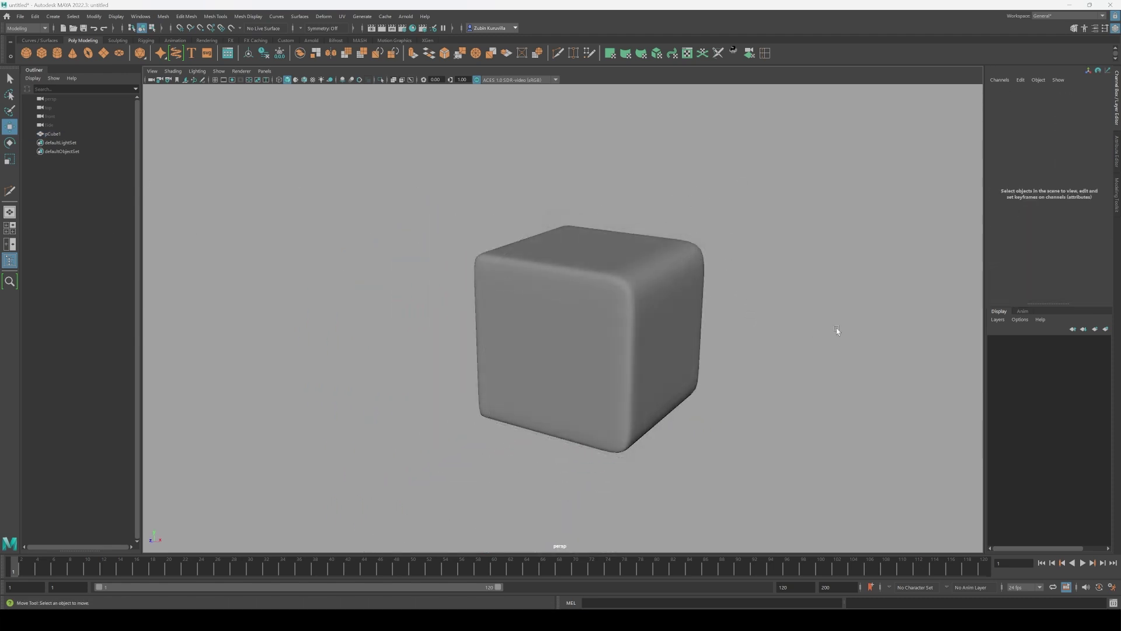
mouse_move(837, 328)
left_mouse_down("alt")
mouse_move(808, 328)
mouse_move(878, 328)
mouse_move(823, 329)
left_mouse_up("alt")
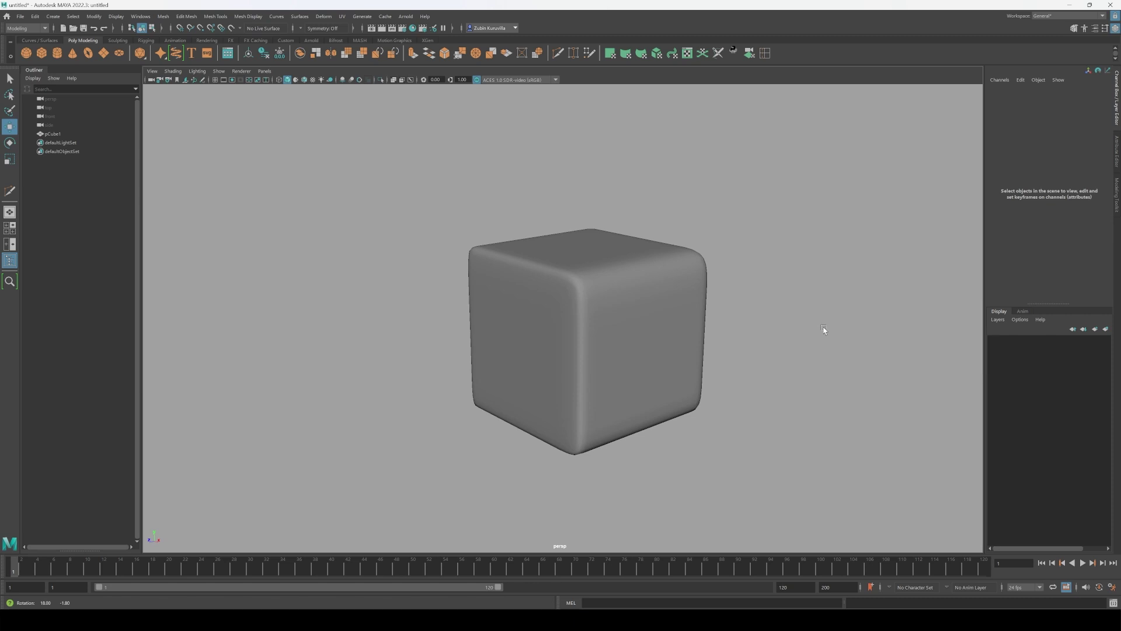
Bevel all edges of the plain cube with Segments 2 and a Fraction of 0.049.
left_click_drag(722, 166, 508, 334)
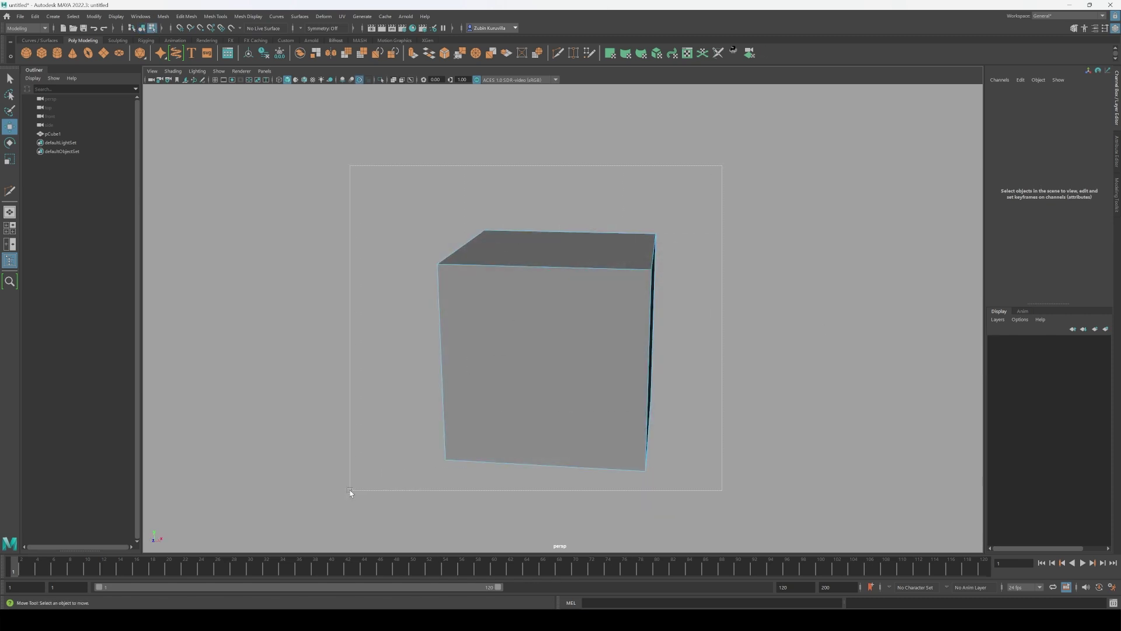
left_click_drag(351, 492, 350, 493)
right_click_drag(587, 303, 622, 300, "shift")
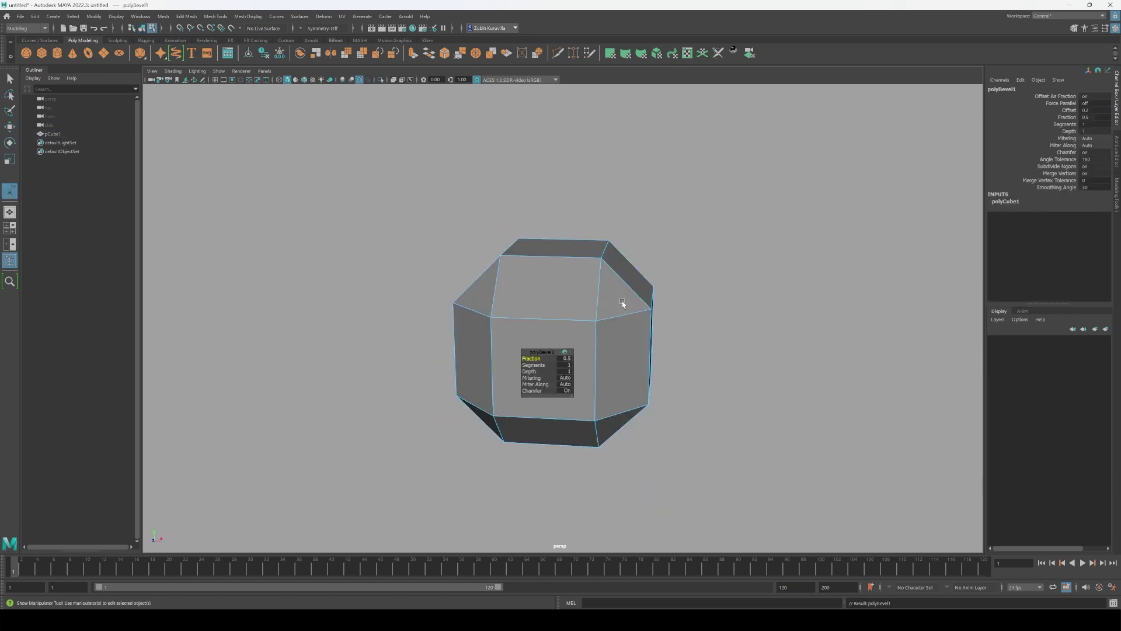
left_click_drag(522, 363, 399, 363)
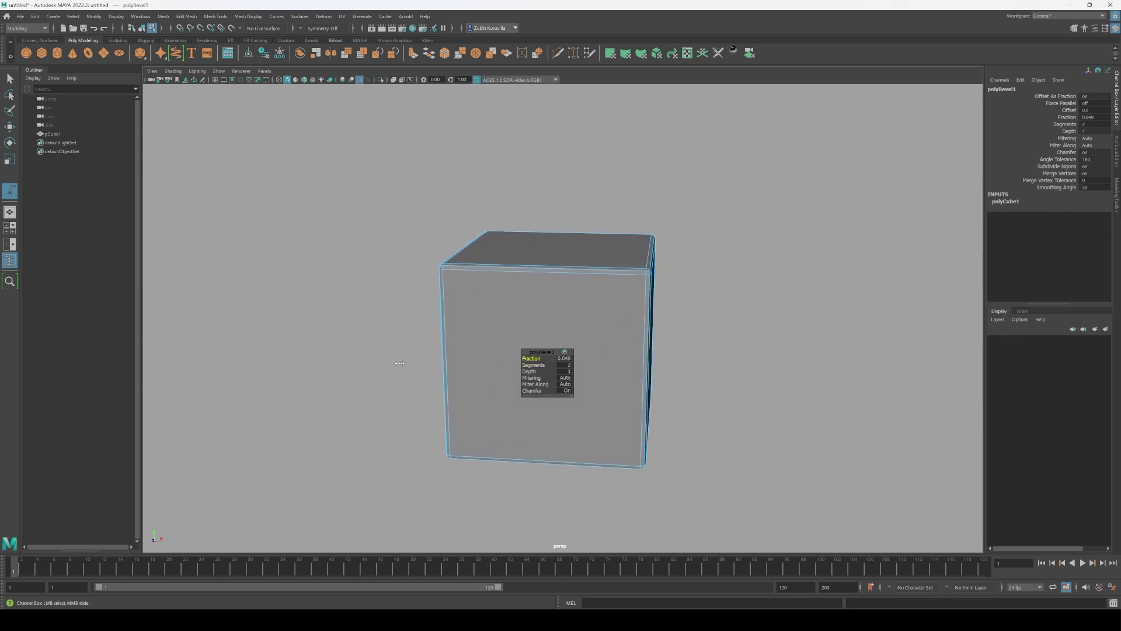
Vary the bevel's Segments and Fraction in smooth mesh preview, ending with tight edges, and clear the selection.
left_click_drag(496, 311, 483, 310, "alt")
key("3")
left_click_drag(525, 365, 630, 358)
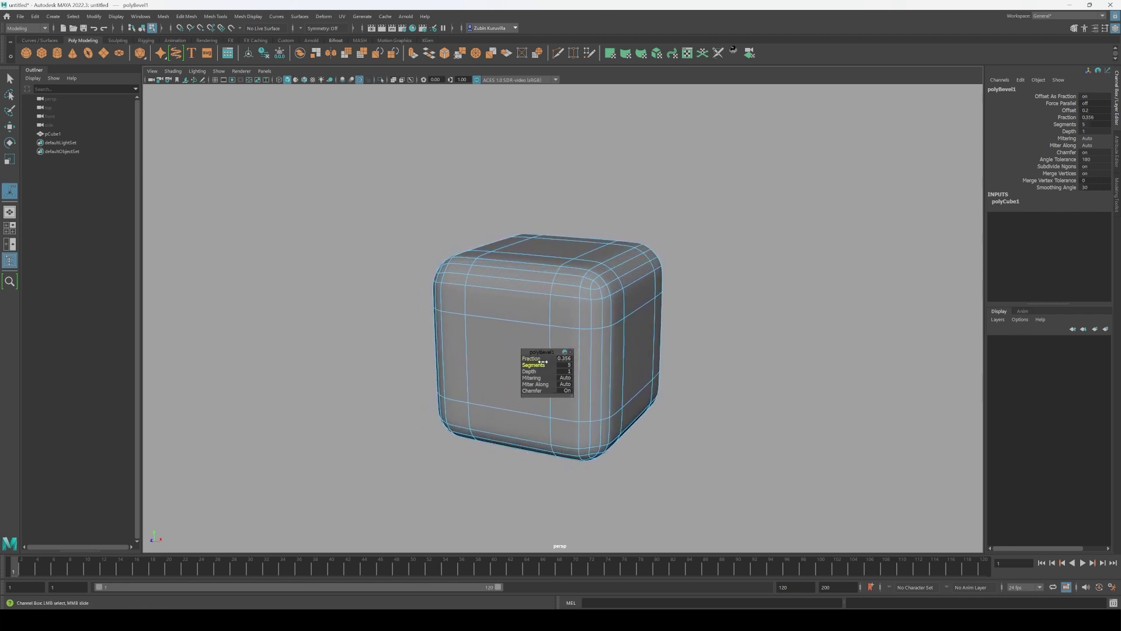
left_click_drag(542, 362, 513, 357)
key("3")
right_click_drag(537, 288, 581, 273)
left_click(754, 293)
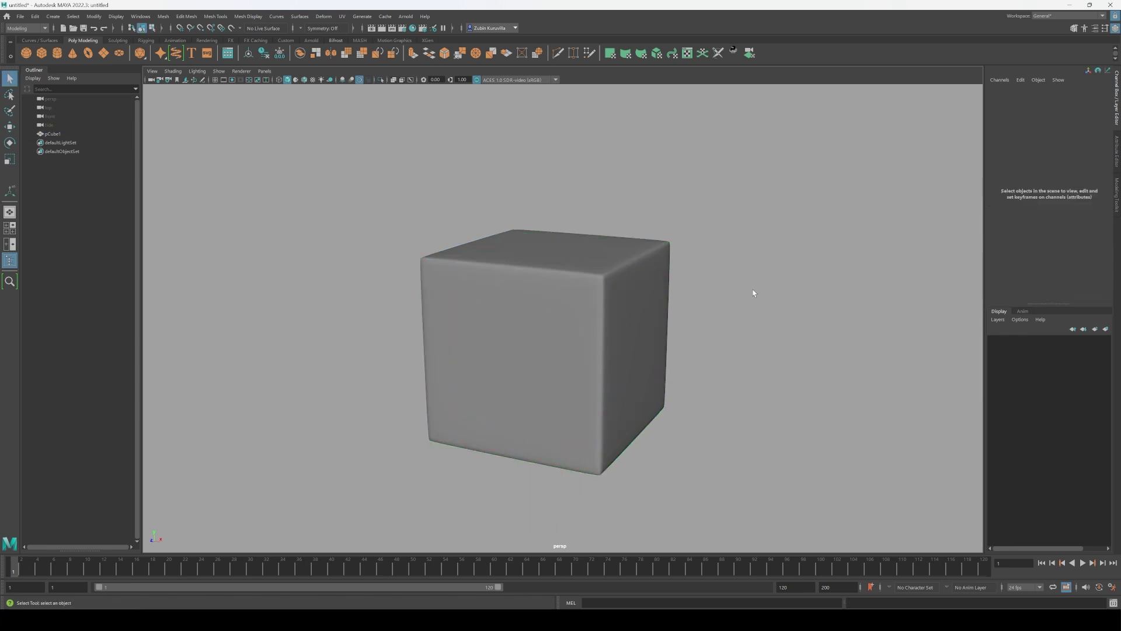
left_click_drag(754, 293, 483, 293, "alt")
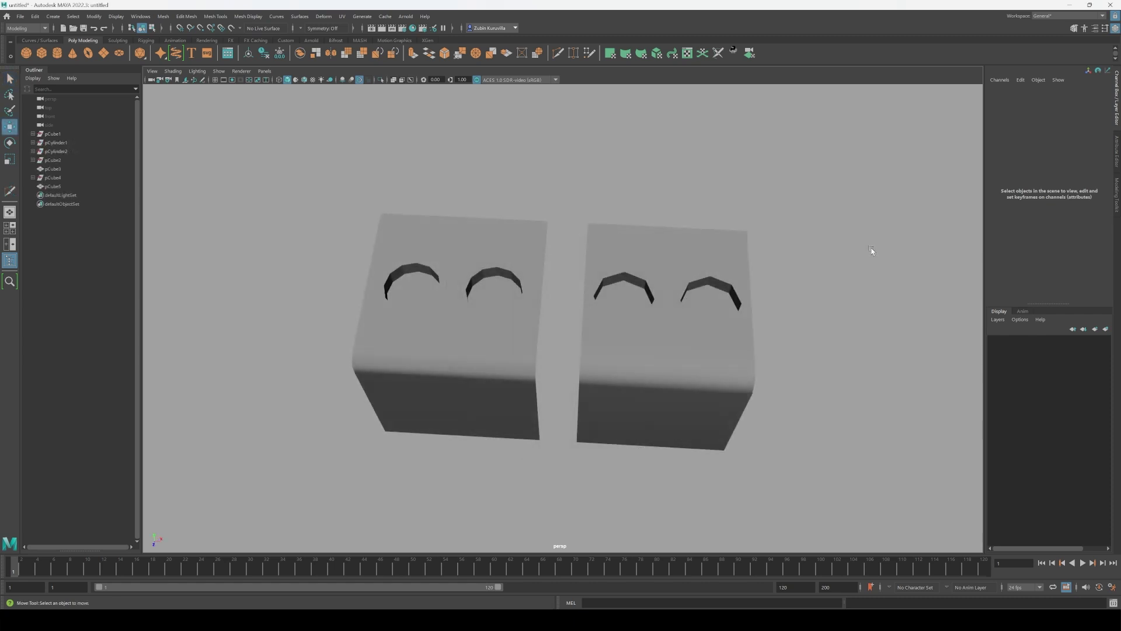
Display wireframe on both blocks with round holes and toggle smooth mesh preview to compare their topology.
key("alt+5")
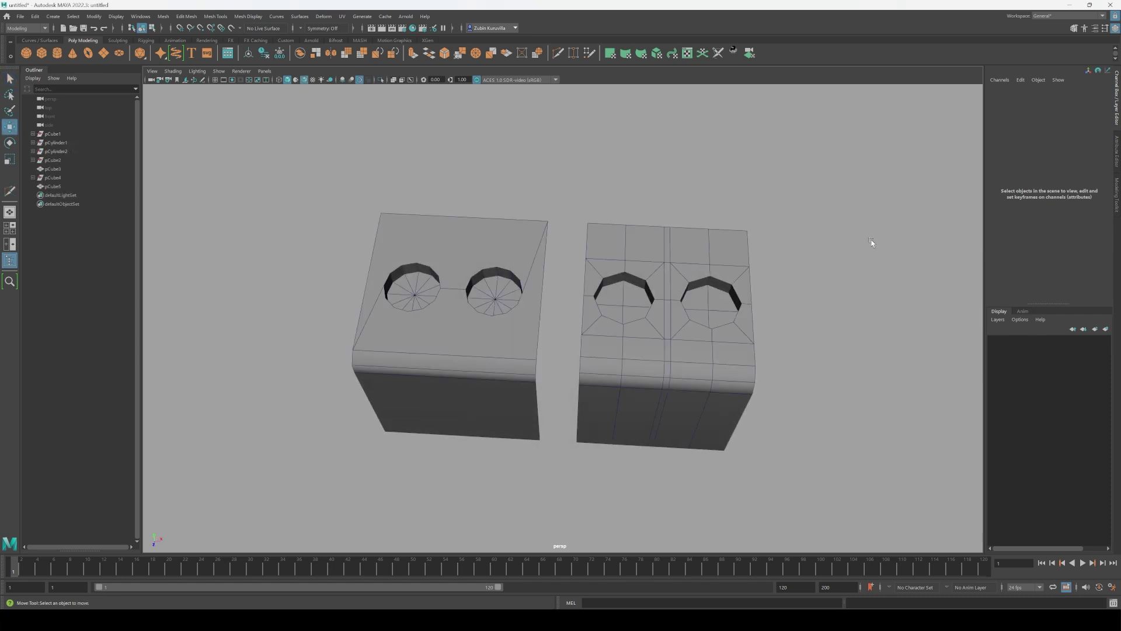
left_click_drag(872, 243, 260, 546)
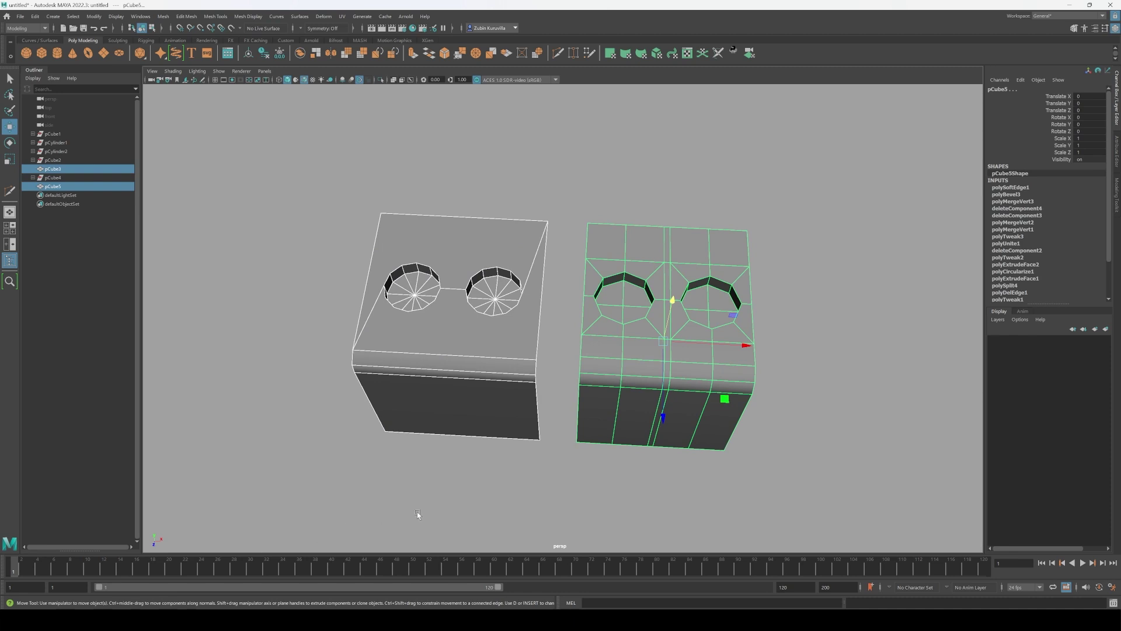
key("3")
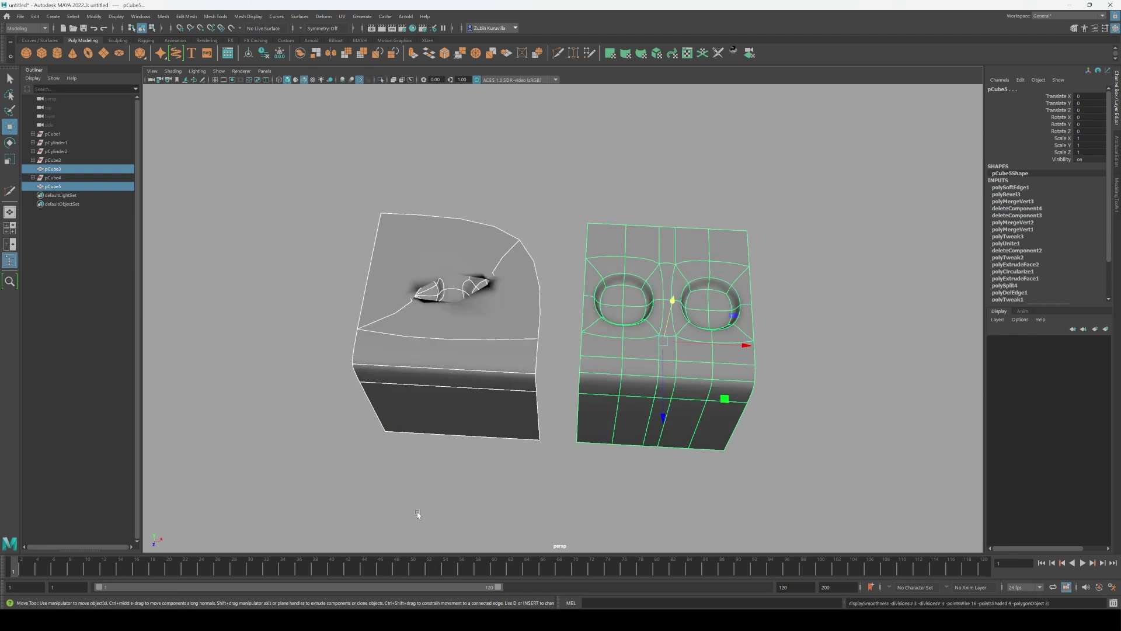
key("1")
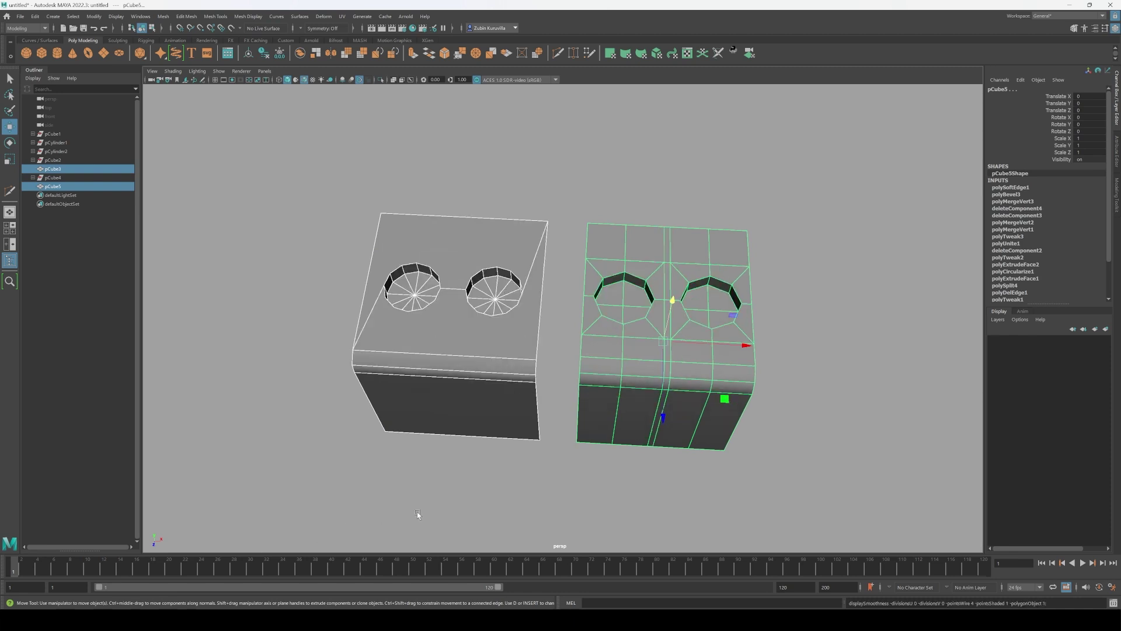
key("3")
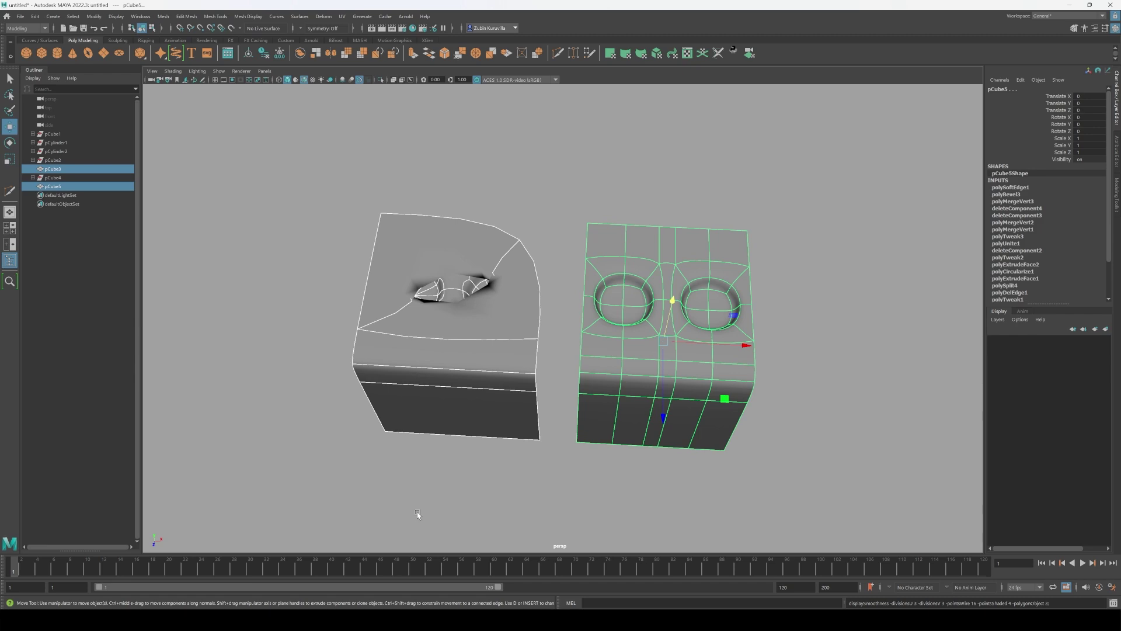
key("1")
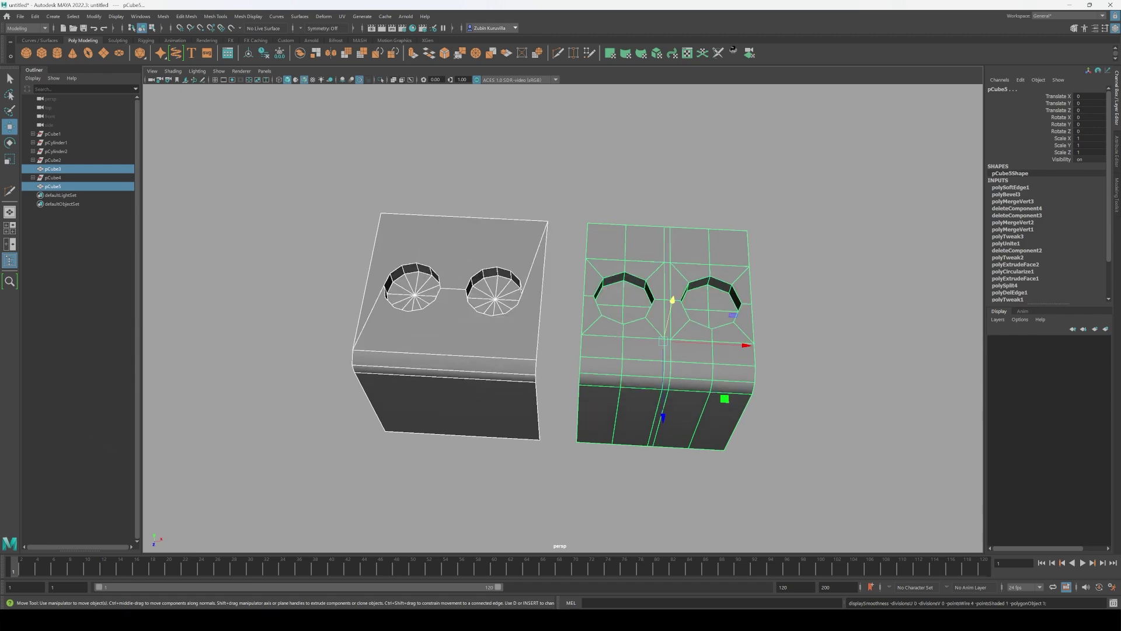